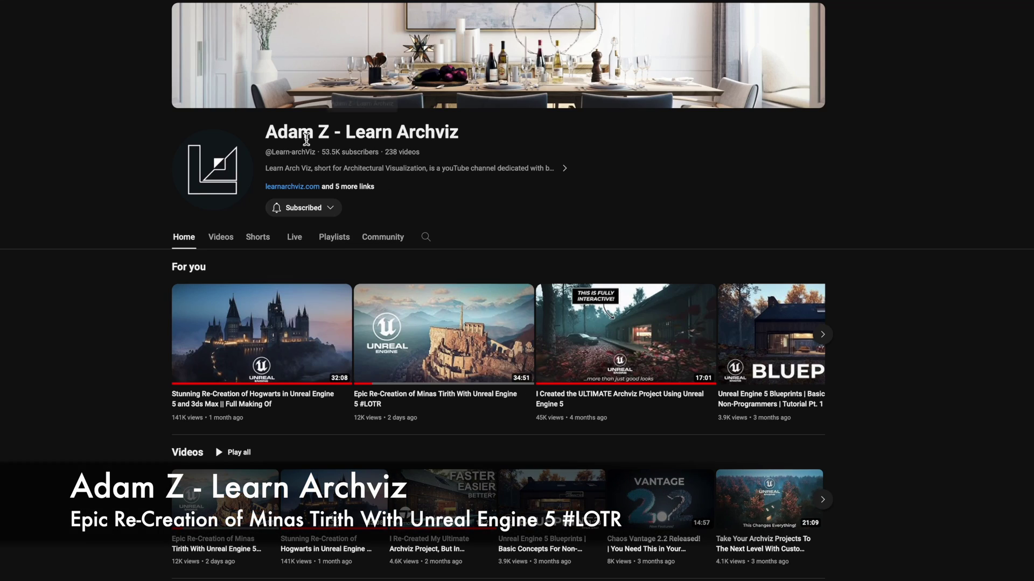
# - Select the channel name and skip the Minas Tirith video to its castle cinematic near 31:35
pyautogui.moveTo(268, 133); pyautogui.dragTo(460, 139)
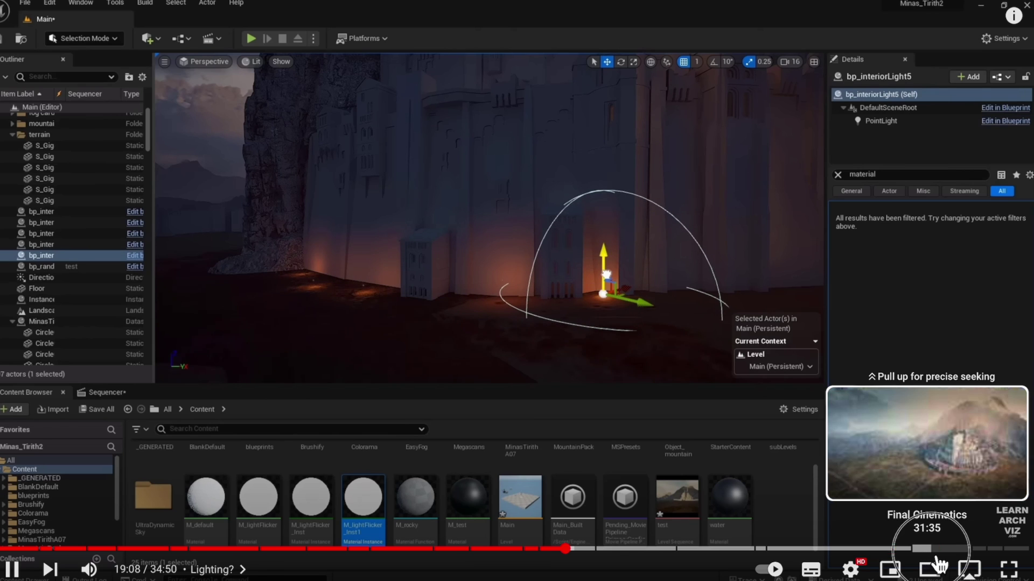
pyautogui.moveTo(937, 563); pyautogui.dragTo(937, 562)
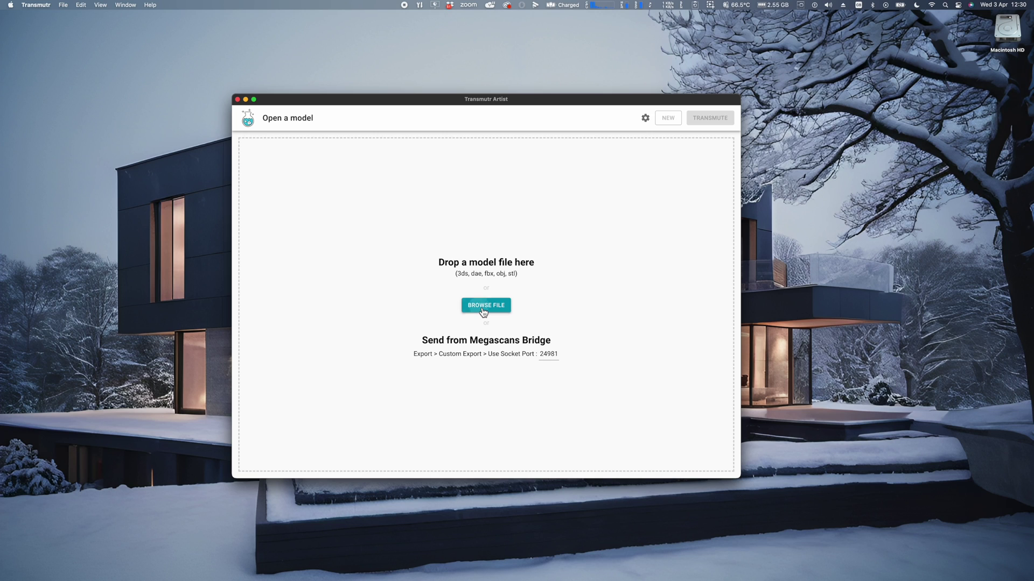
# - Load MinasTirith_ForExport_A03.fbx from the Minas Tirith folder and make Transmutr full screen
pyautogui.click(480, 306)
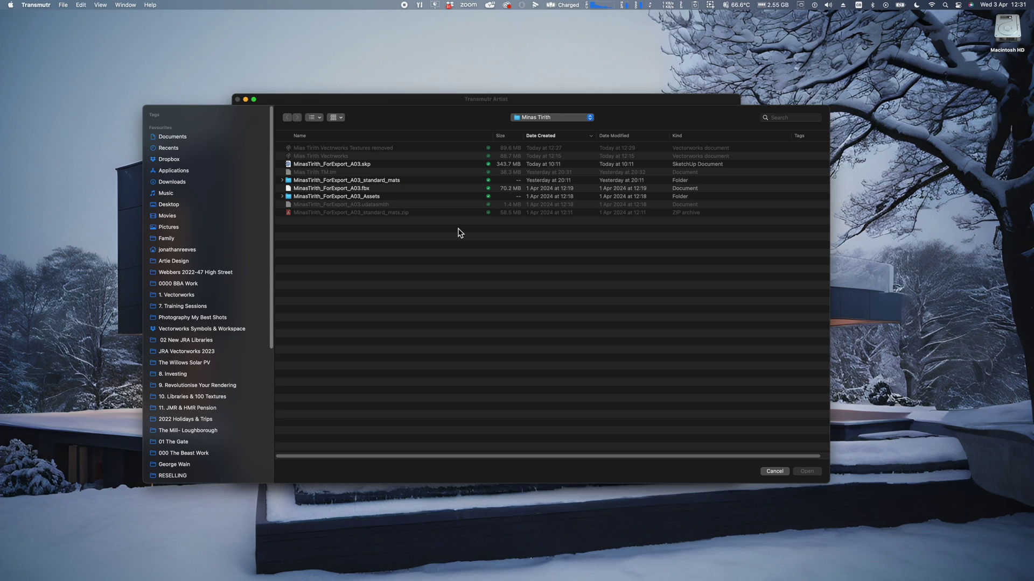
pyautogui.click(538, 117)
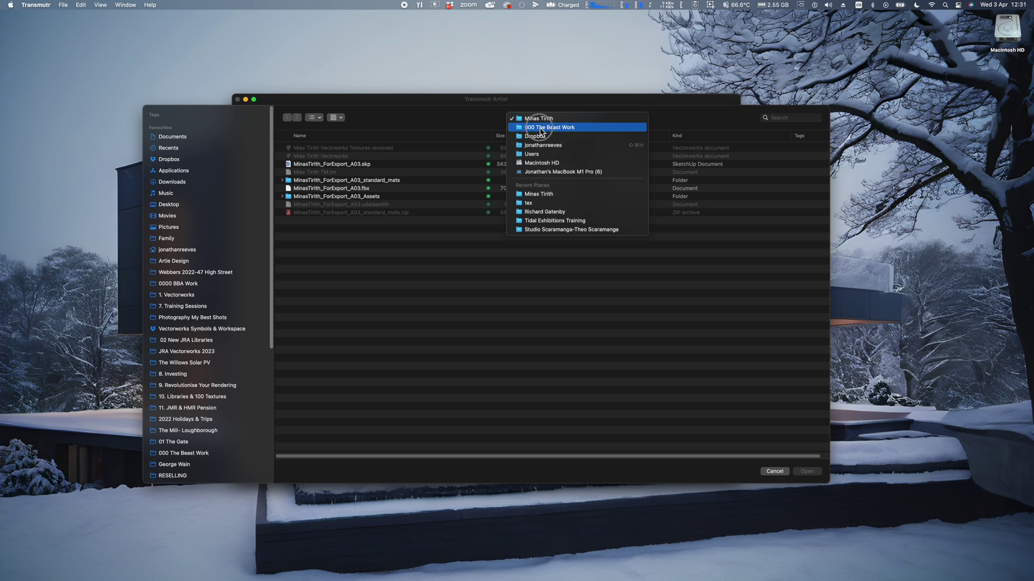
pyautogui.click(345, 166)
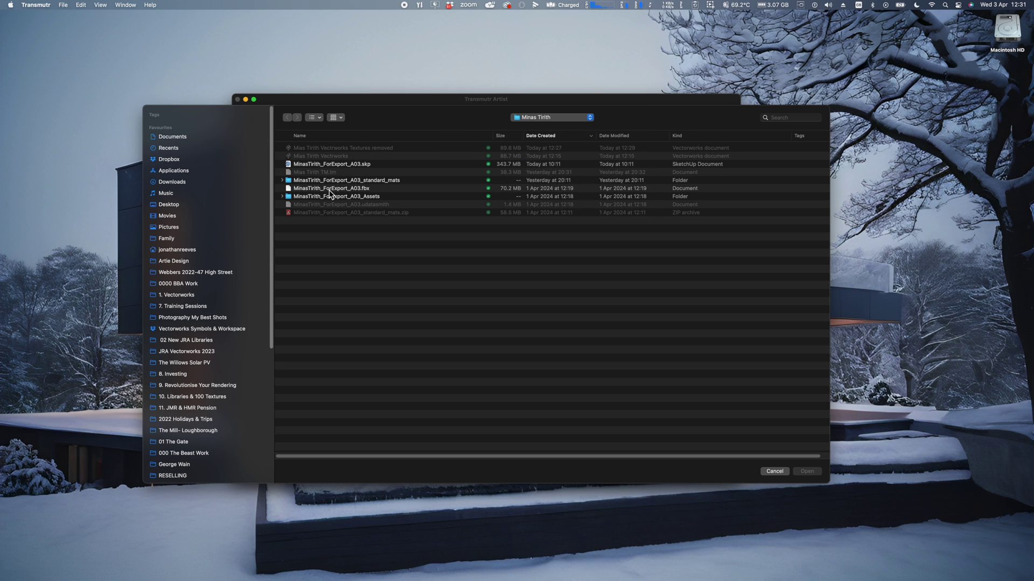
pyautogui.click(331, 189)
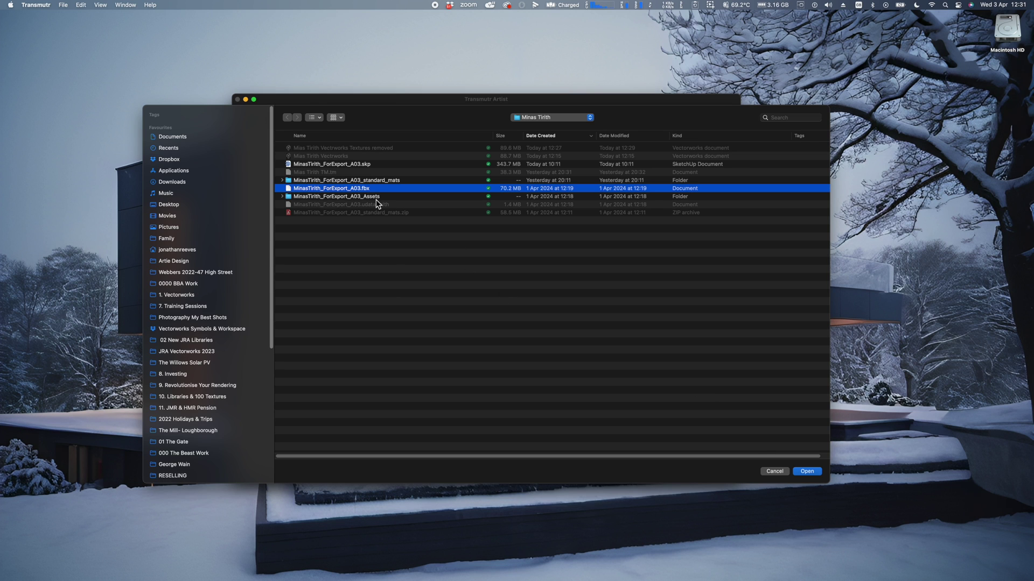
pyautogui.click(807, 472)
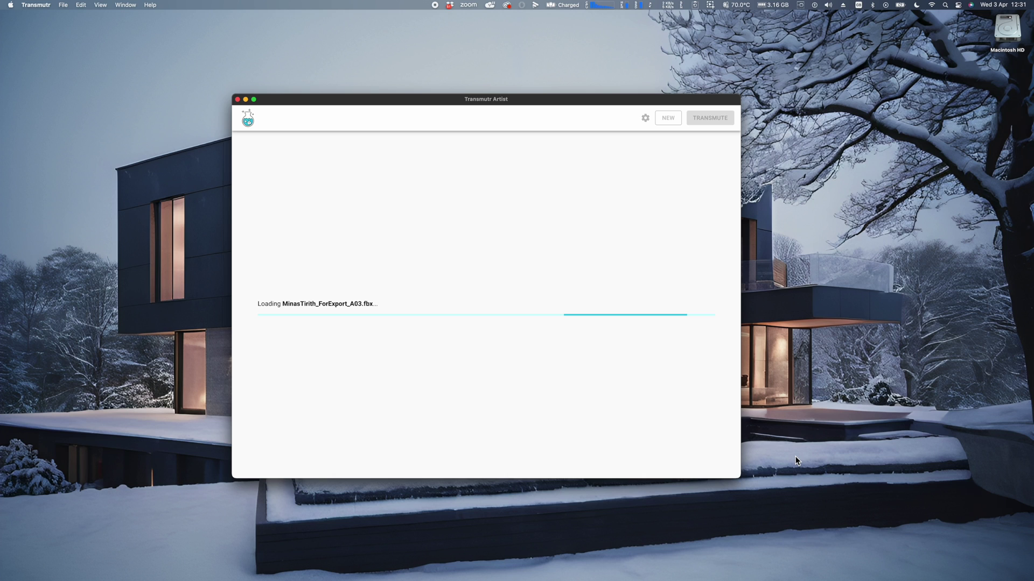
pyautogui.moveTo(509, 93); pyautogui.dragTo(416, 44)
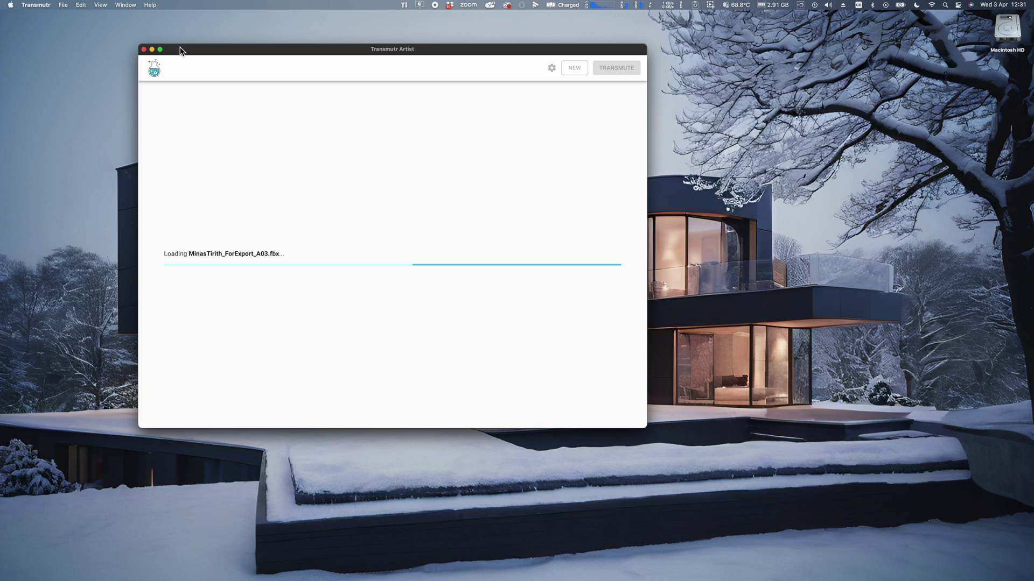
pyautogui.click(160, 49)
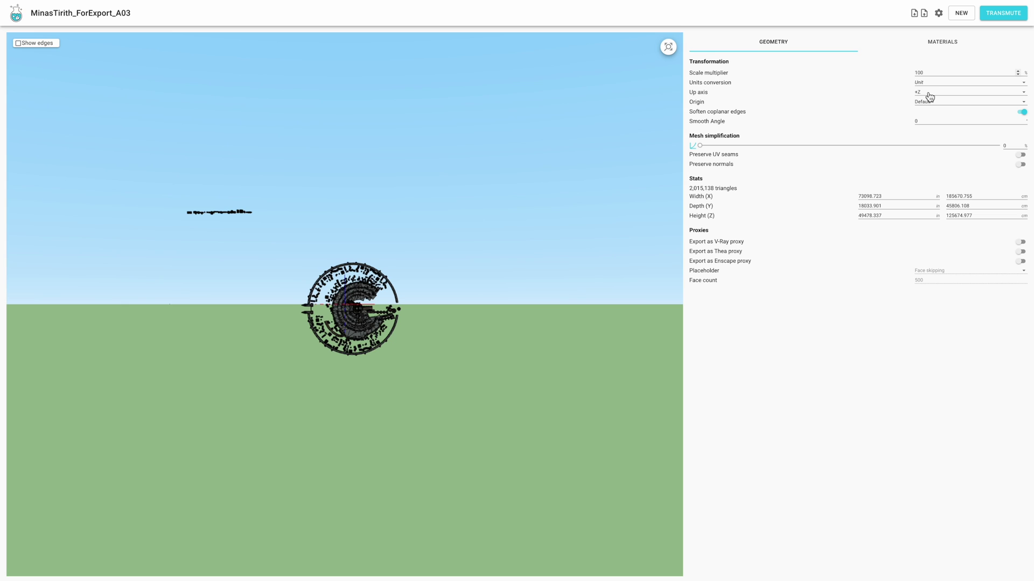
# - Set the up axis to +Y and try a scale multiplier of 1, fitting the model in view
pyautogui.click(934, 96)
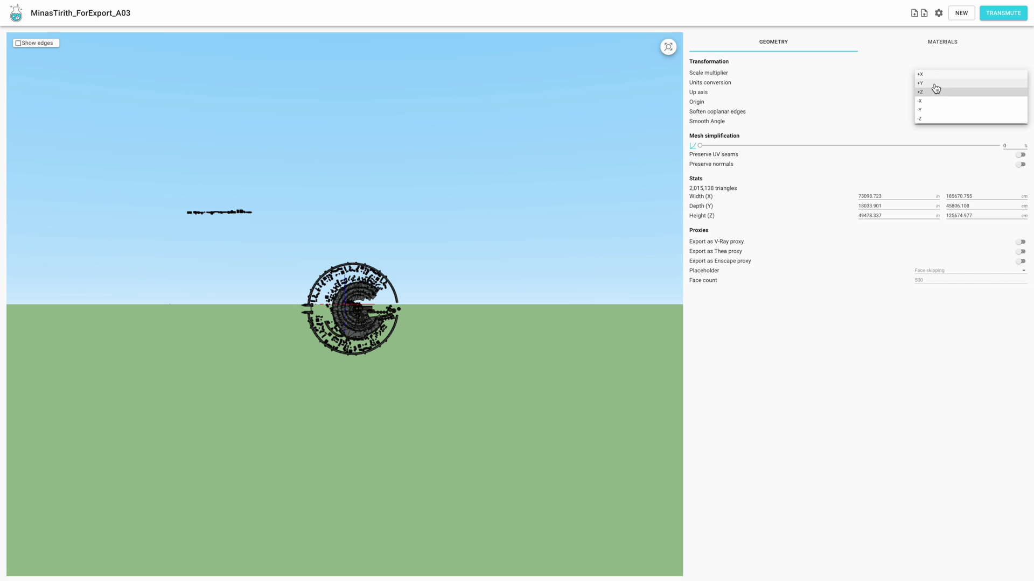
pyautogui.click(935, 84)
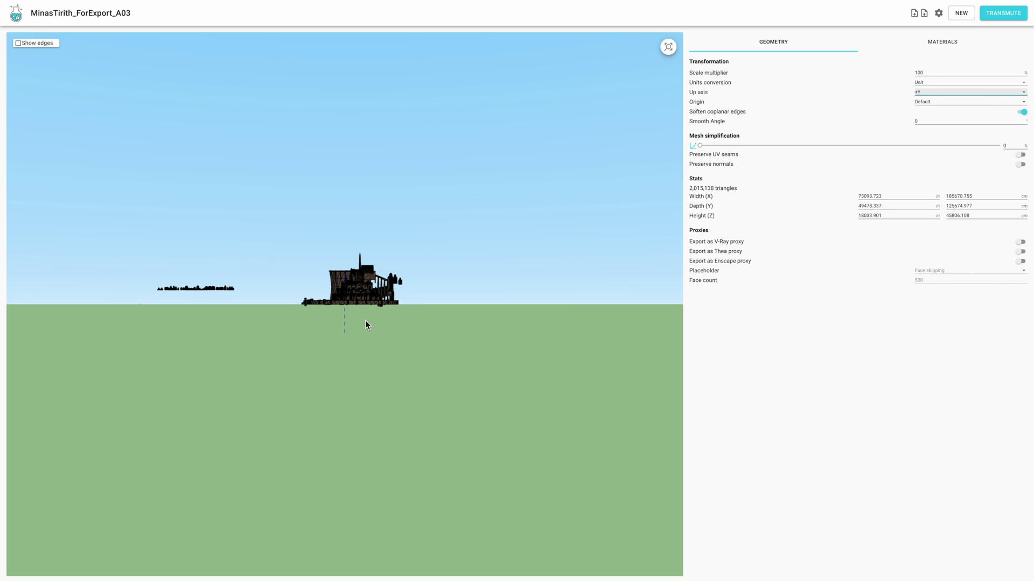
pyautogui.scroll(5, 366, 321)
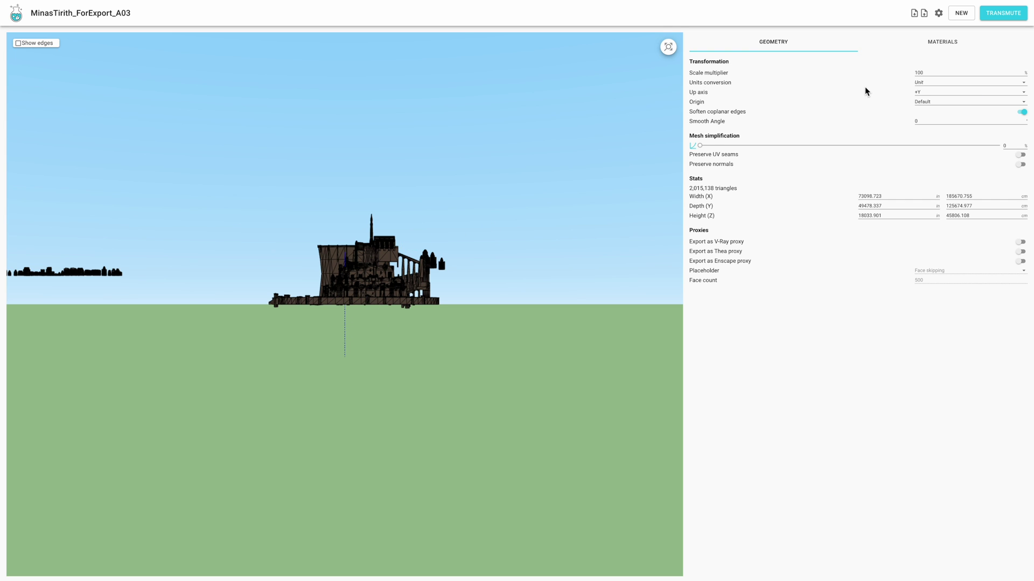
pyautogui.doubleClick(917, 72)
pyautogui.press('Return')
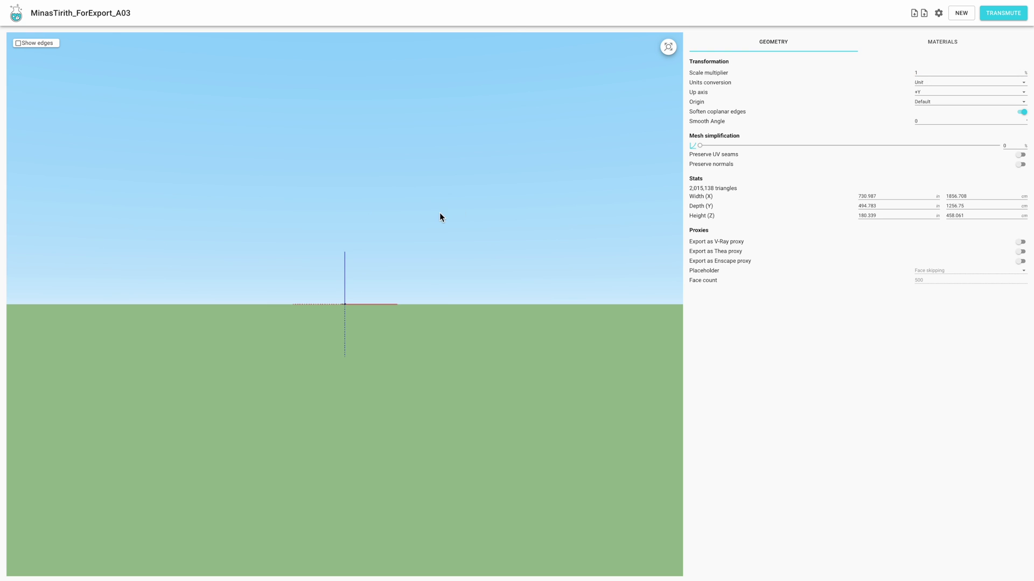
pyautogui.click(669, 48)
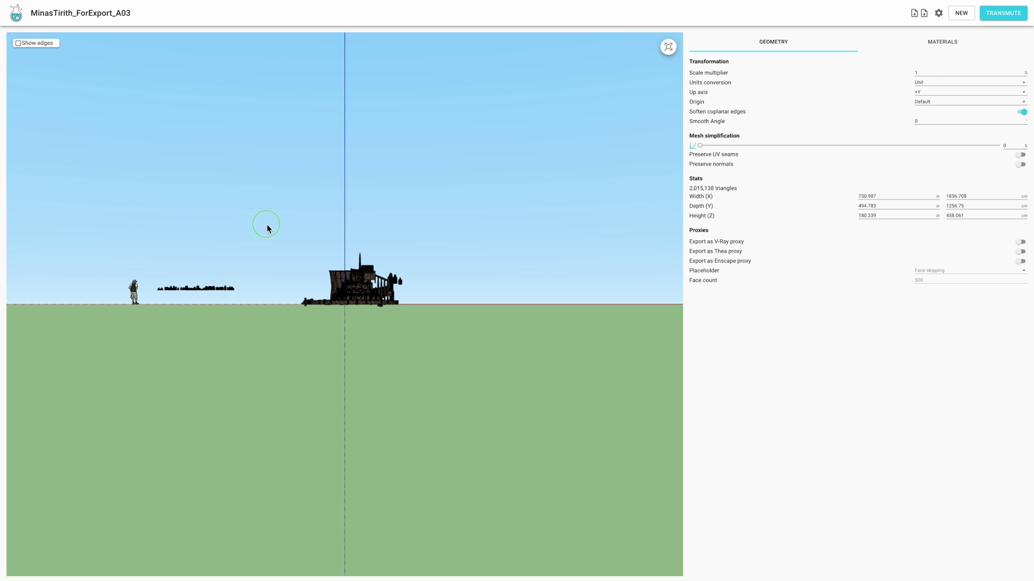
pyautogui.moveTo(314, 292); pyautogui.dragTo(339, 315)
# - Restore the scale multiplier to 100 and zoom into a high view over the city
pyautogui.click(907, 73)
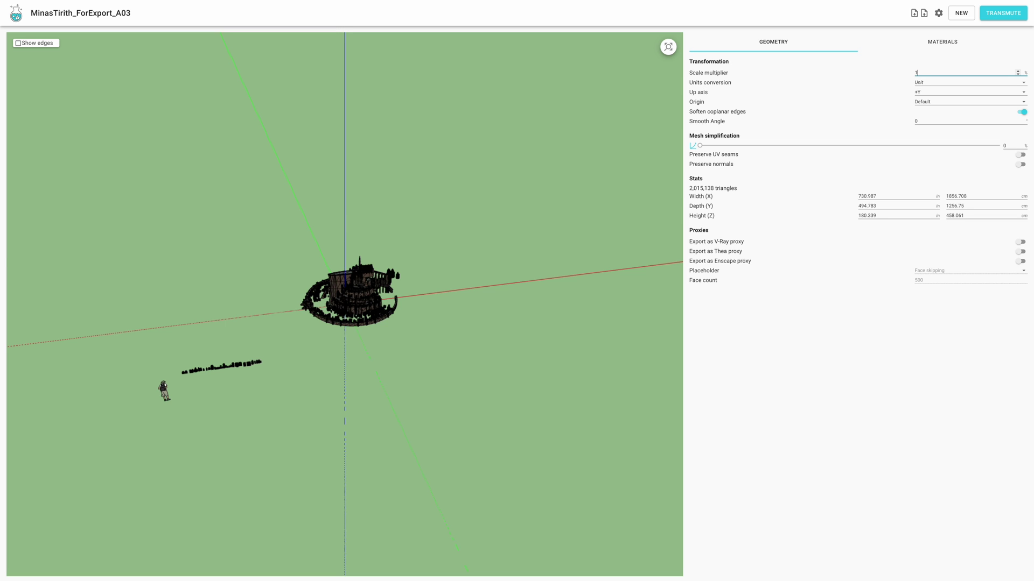
pyautogui.write('100')
pyautogui.press('Return')
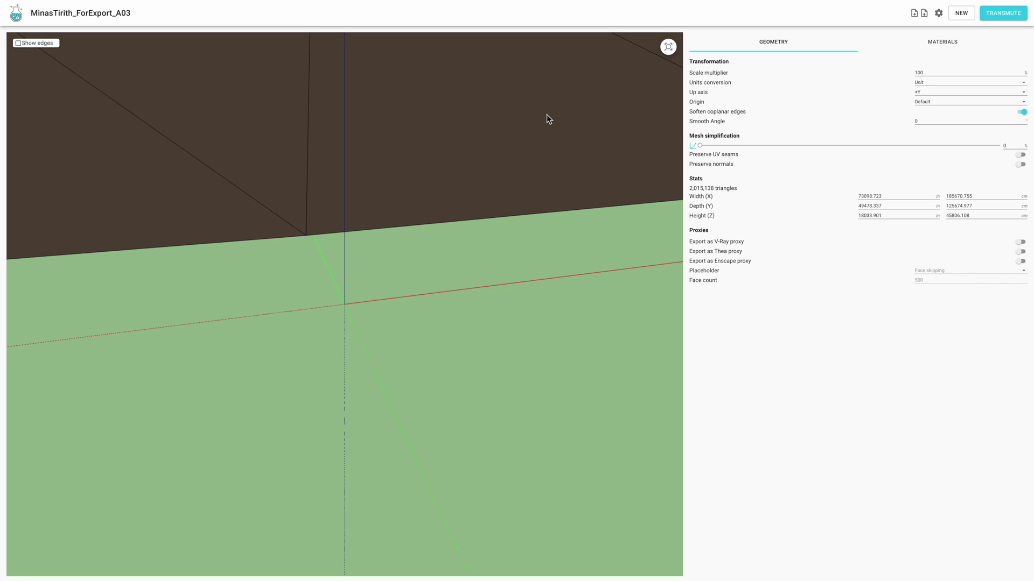
pyautogui.click(673, 47)
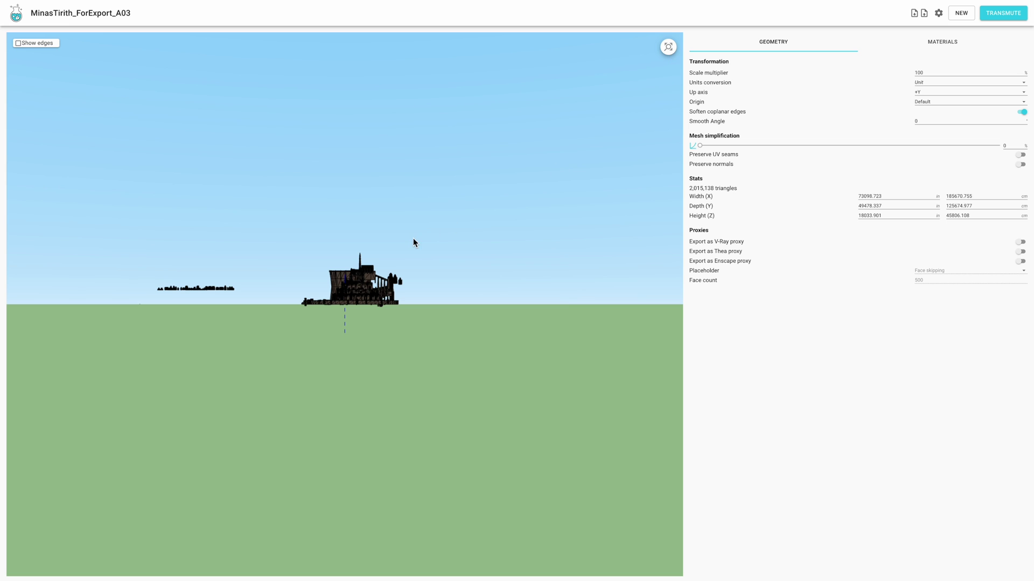
pyautogui.moveTo(415, 240); pyautogui.dragTo(436, 307)
pyautogui.scroll(10, 369, 327)
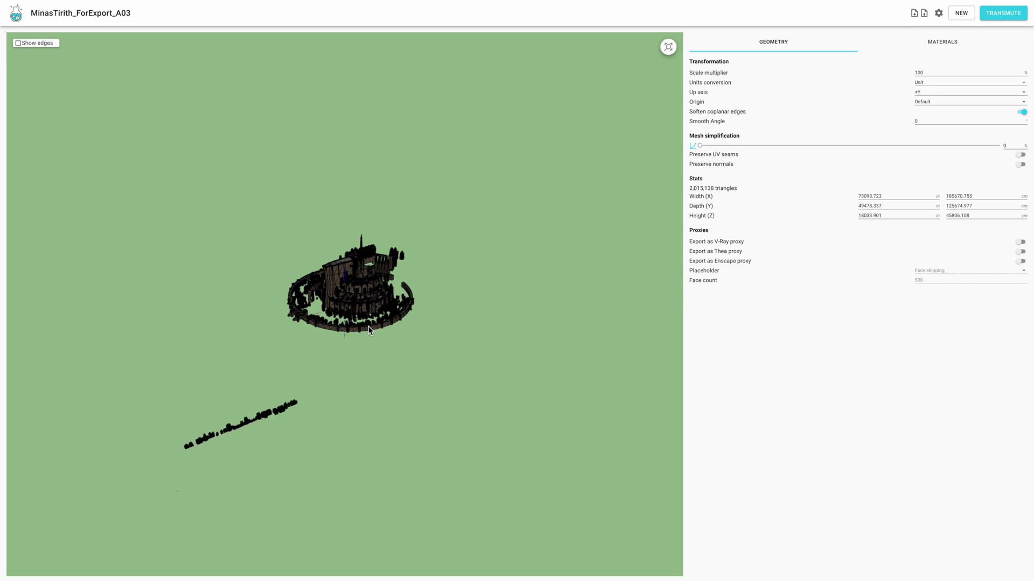
pyautogui.scroll(8, 377, 289)
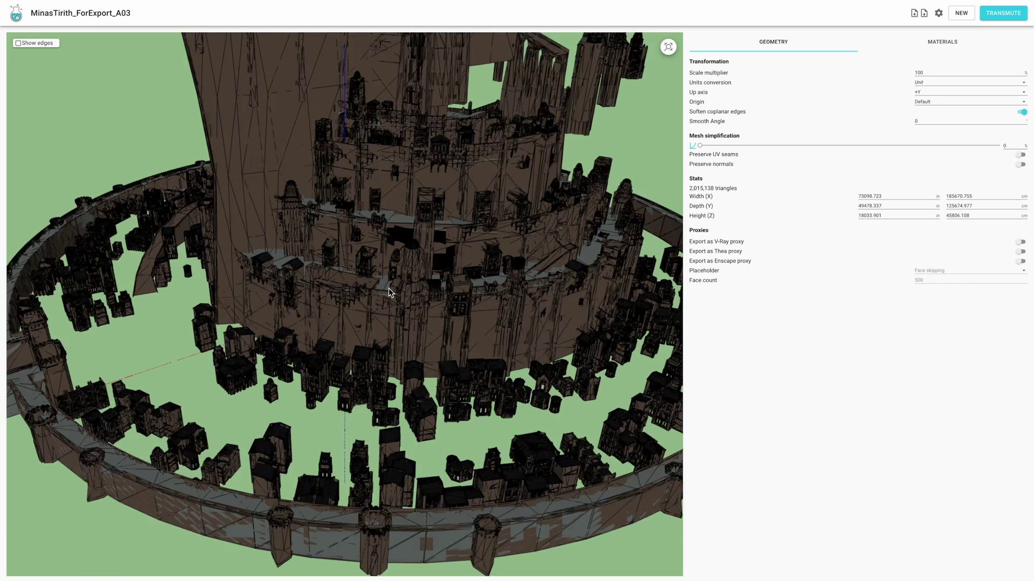
pyautogui.scroll(1, 395, 293)
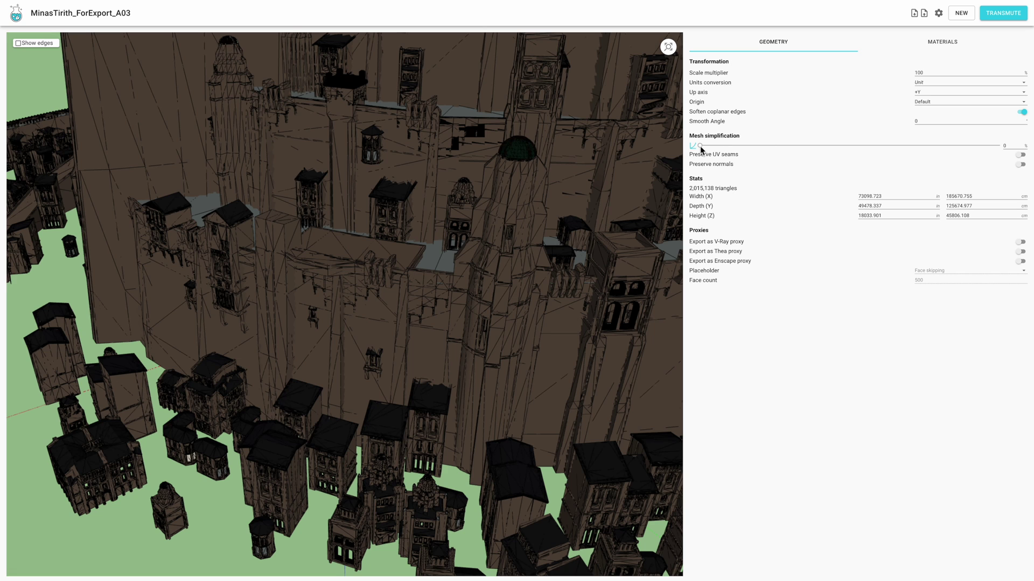
# - Set mesh simplification to 25%, reducing the model to 1,938,188 triangles
pyautogui.moveTo(700, 146); pyautogui.dragTo(726, 146)
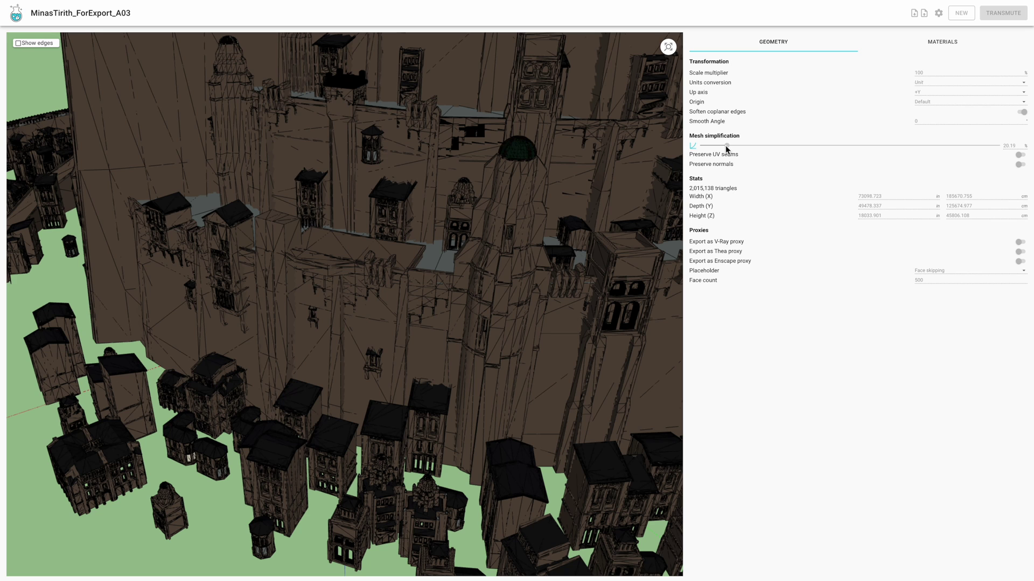
pyautogui.click(722, 146)
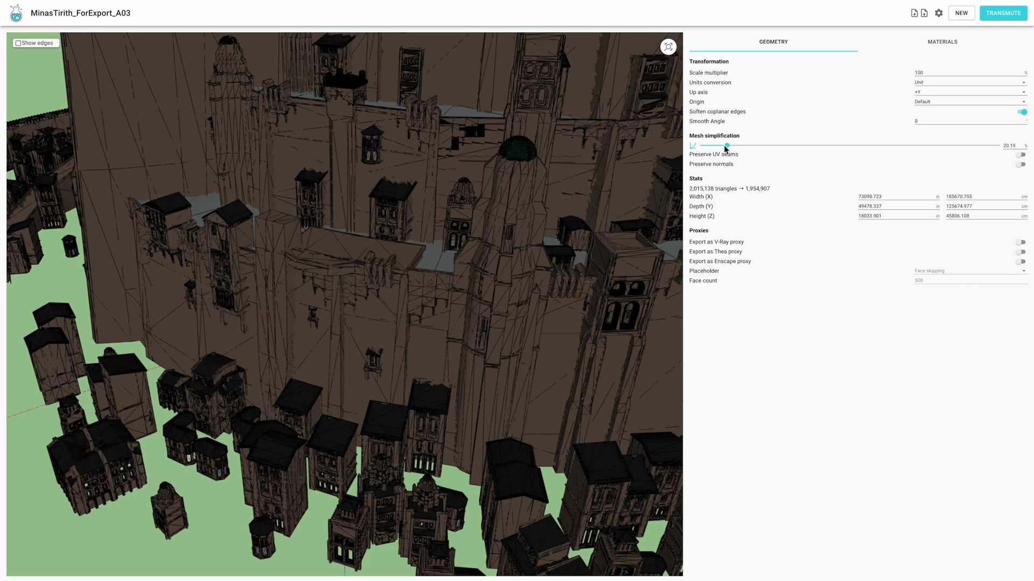
pyautogui.doubleClick(1008, 145)
pyautogui.write('25')
pyautogui.press('Return')
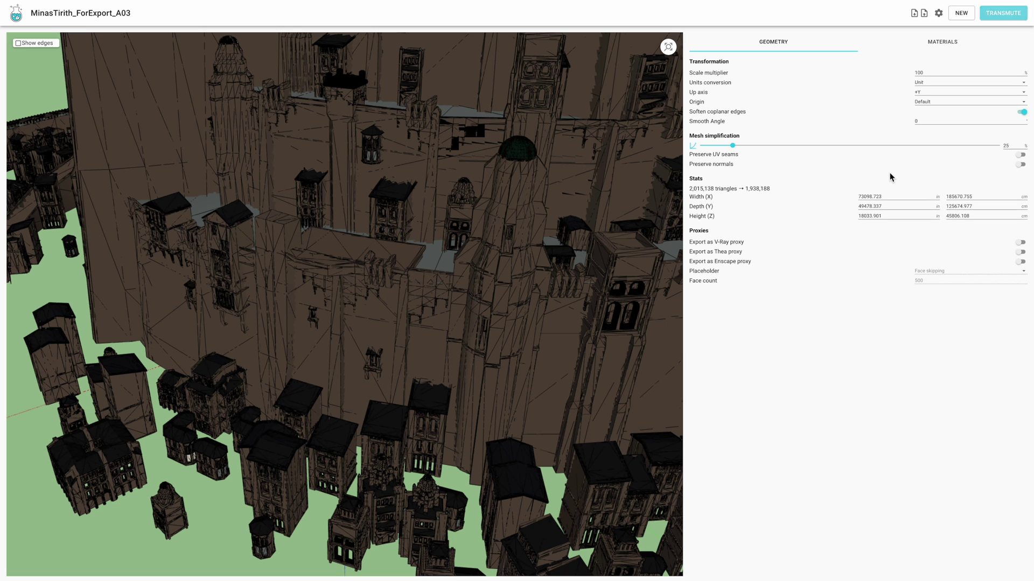
# - Transmute the model to a .skp file, adding '_25' to the file name before saving
pyautogui.click(1004, 13)
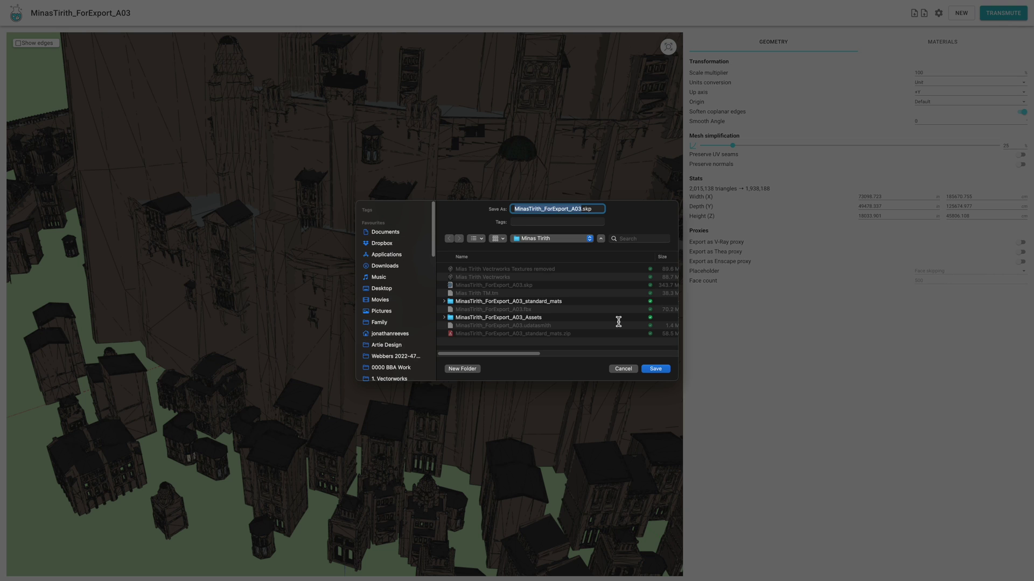
pyautogui.click(581, 210)
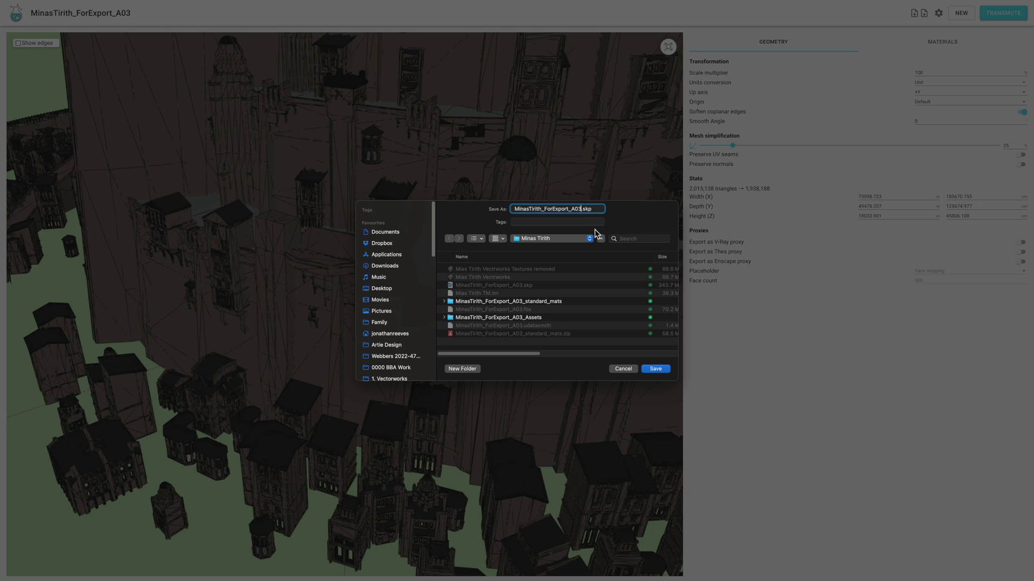
pyautogui.write('_25')
pyautogui.press('Return')
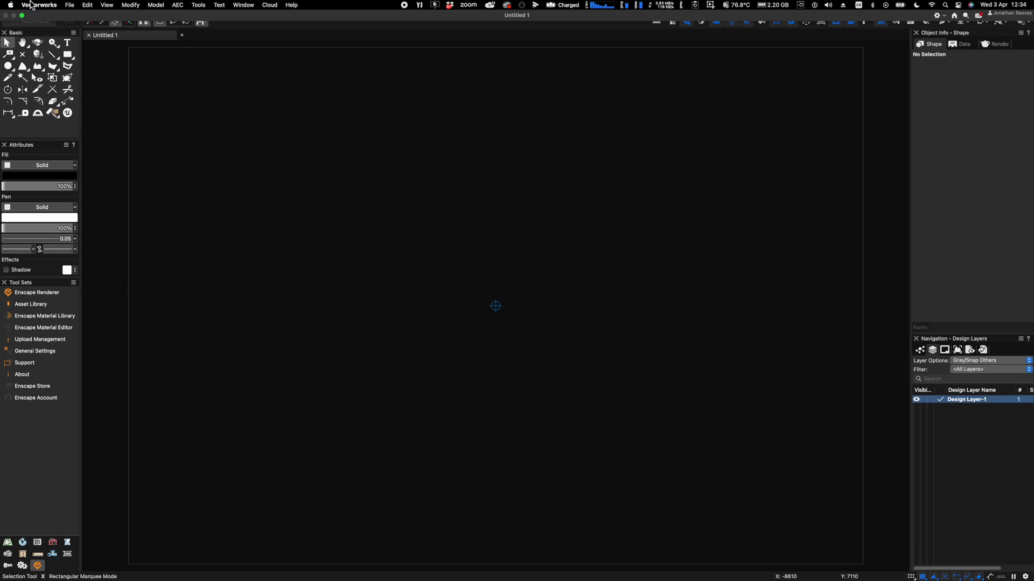
# - Import MinasTirith_ForExport_A03 New.skp through Import SketchUp, accepting the import settings with OK
pyautogui.click(70, 5)
pyautogui.moveTo(162, 202)
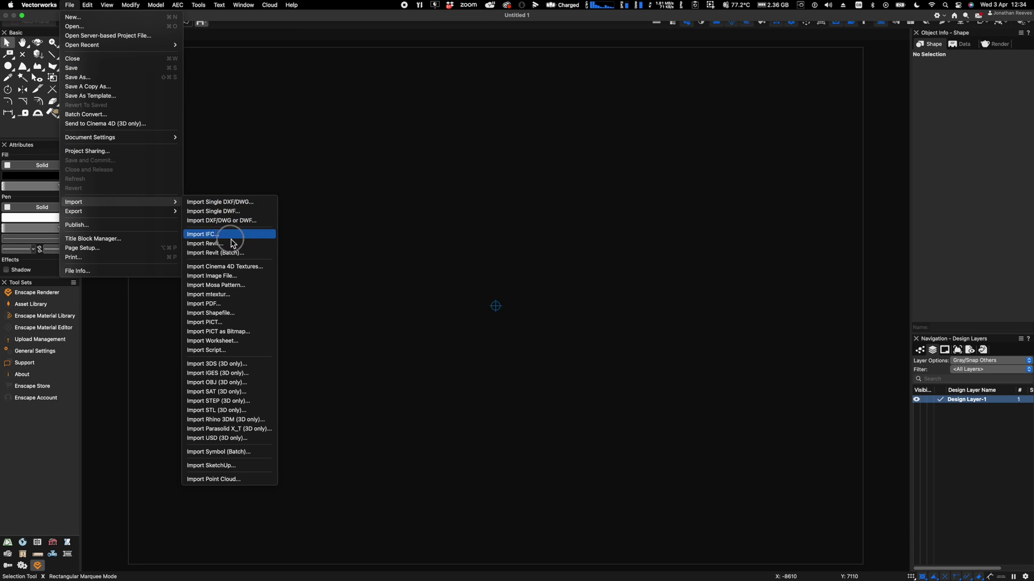
pyautogui.click(231, 468)
pyautogui.click(429, 88)
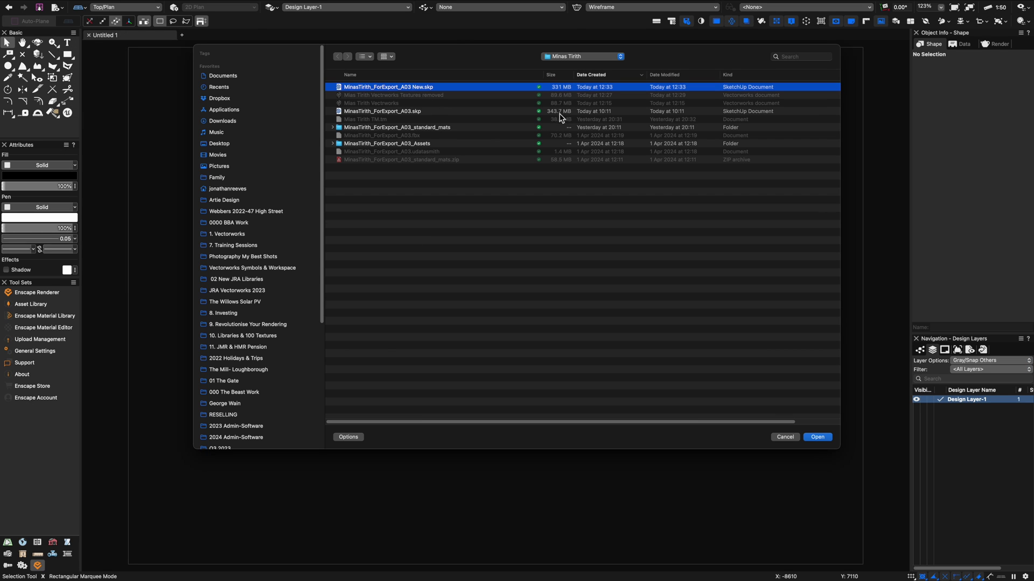
pyautogui.click(817, 437)
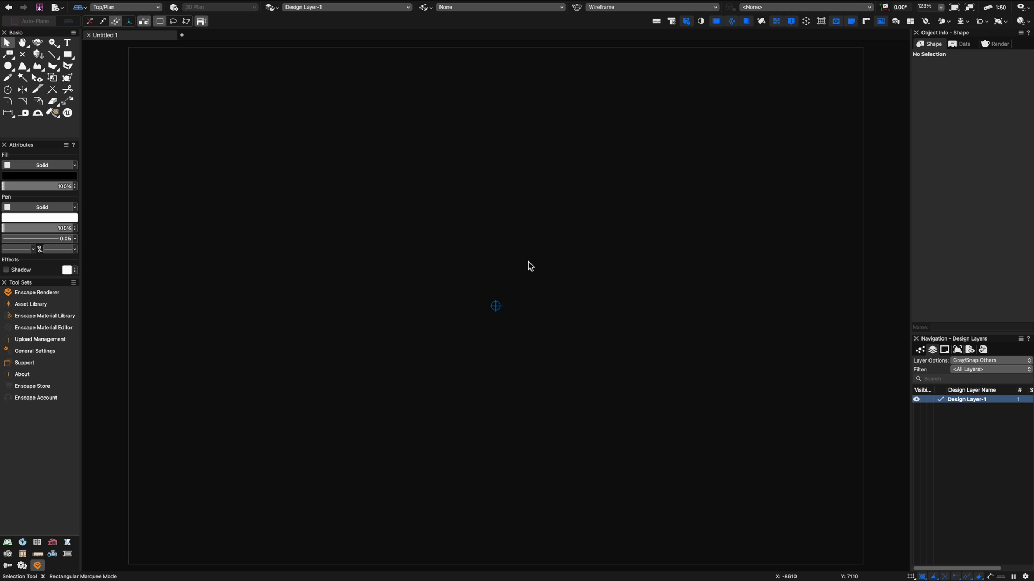
pyautogui.click(543, 113)
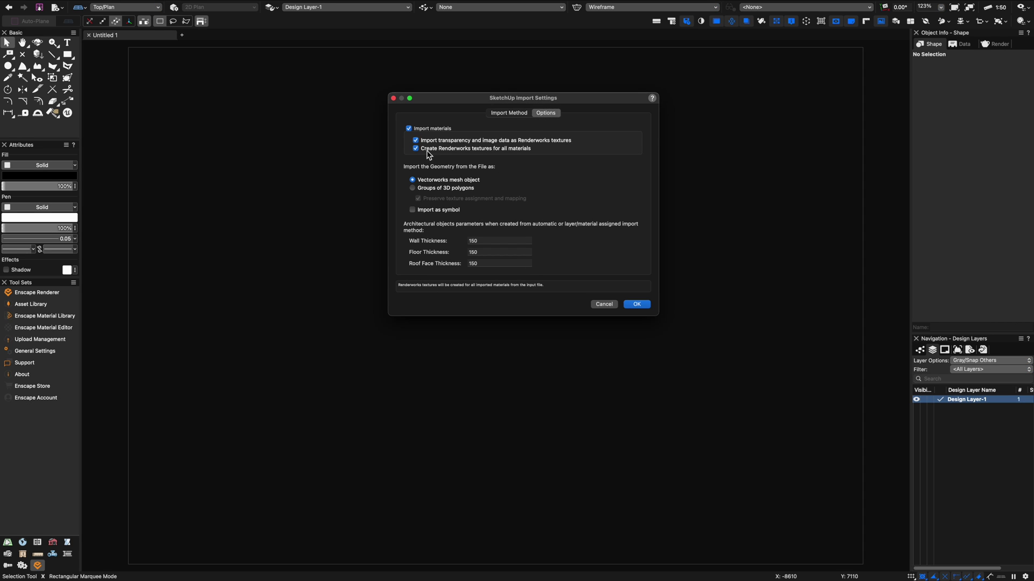
pyautogui.click(511, 113)
pyautogui.click(633, 305)
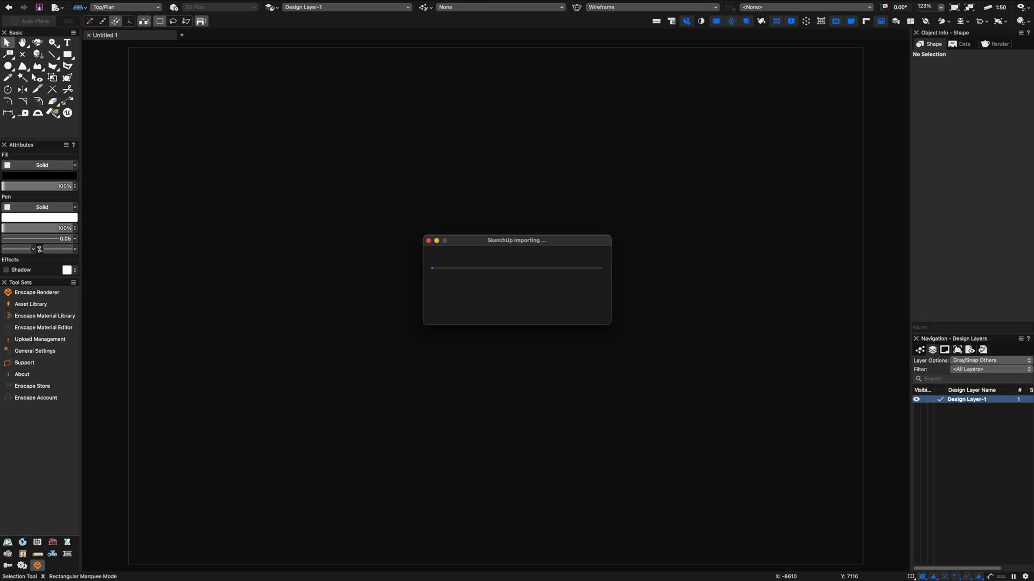
# - Orbit the flat plan into a shaded 3D view of the city at a lower angle
pyautogui.hotkey('shift', 'c')
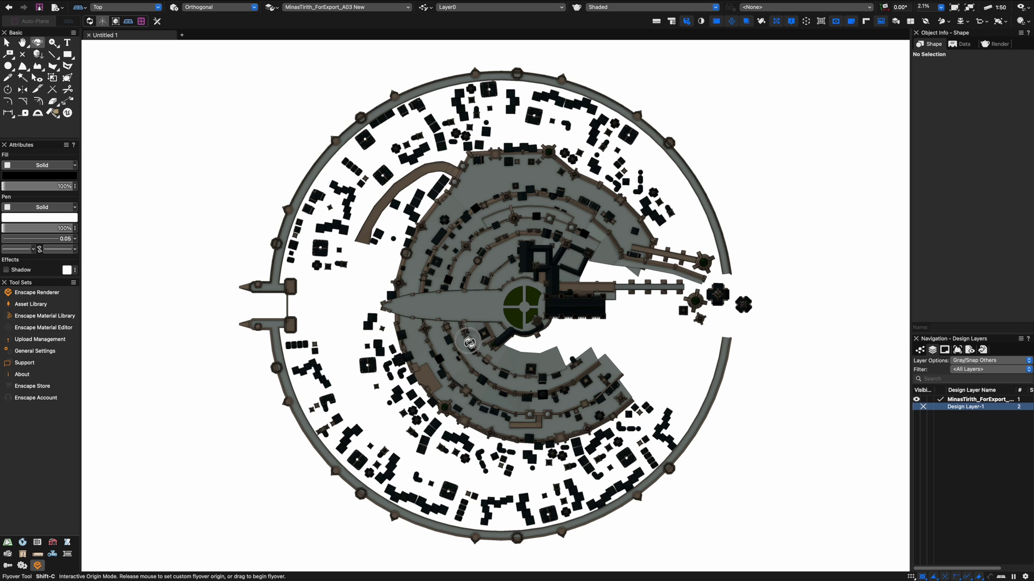
pyautogui.moveTo(470, 342); pyautogui.dragTo(598, 231)
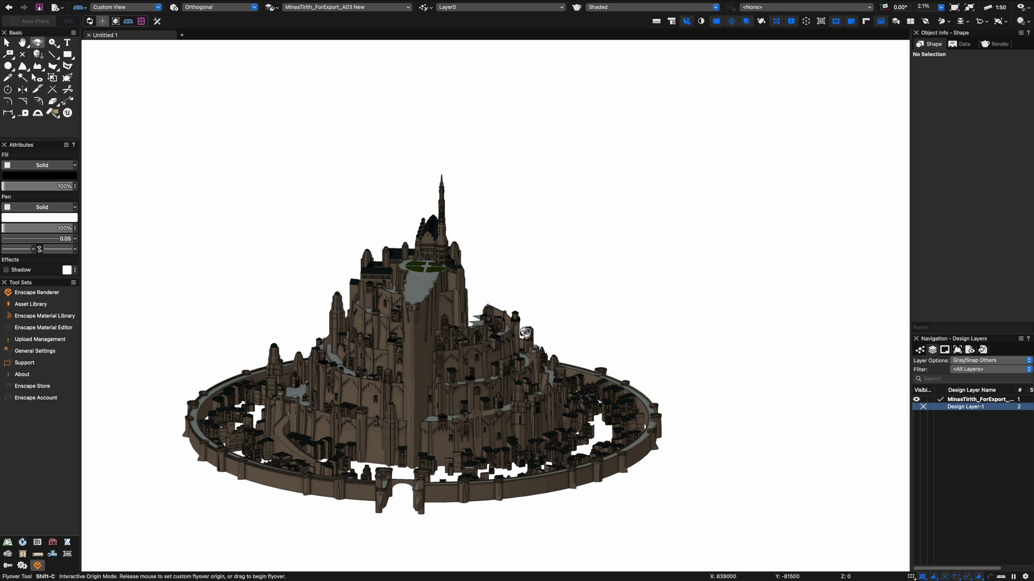
pyautogui.scroll(2, 447, 345)
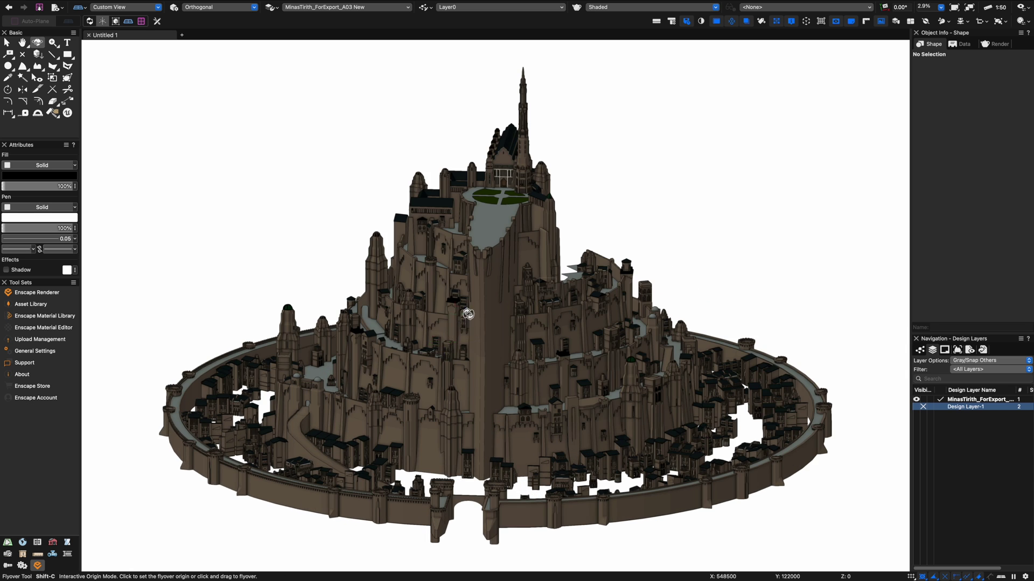
pyautogui.click(89, 21)
pyautogui.moveTo(501, 374); pyautogui.dragTo(583, 410)
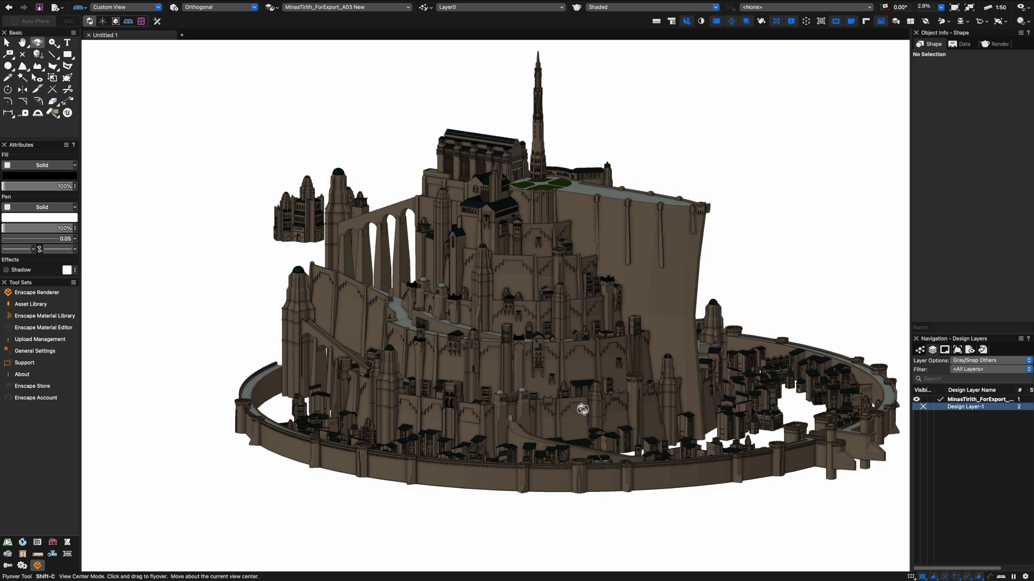
# - Zoom in on the city's middle tiers and orbit to face another part of it
pyautogui.press('c')
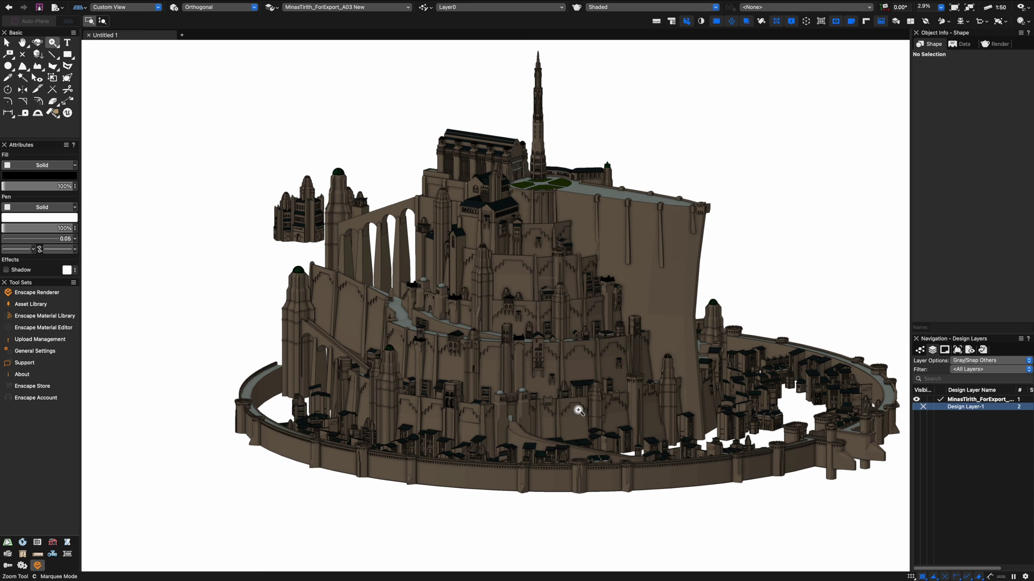
pyautogui.press('u')
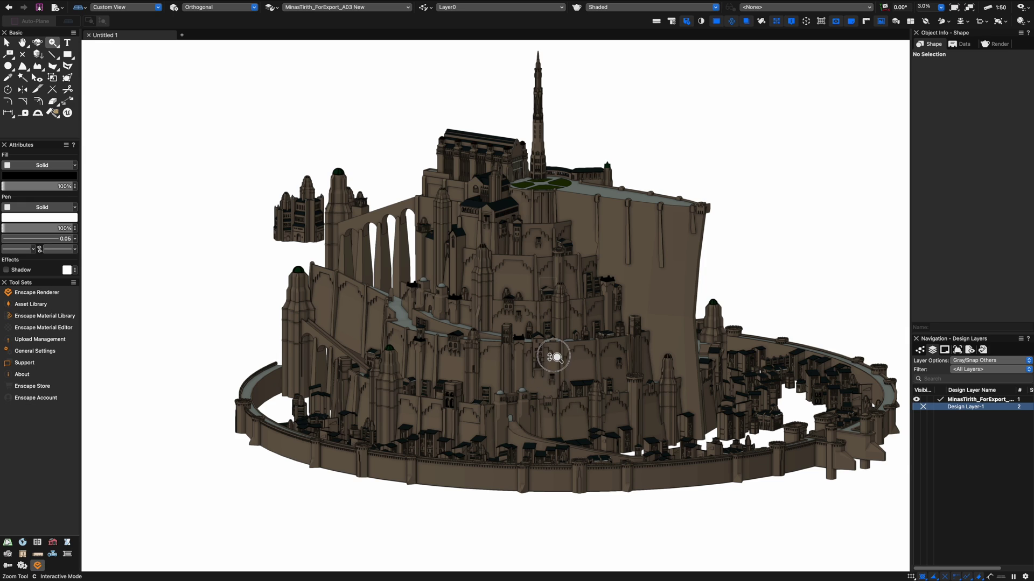
pyautogui.moveTo(553, 358); pyautogui.dragTo(368, 326)
pyautogui.hotkey('shift', 'c')
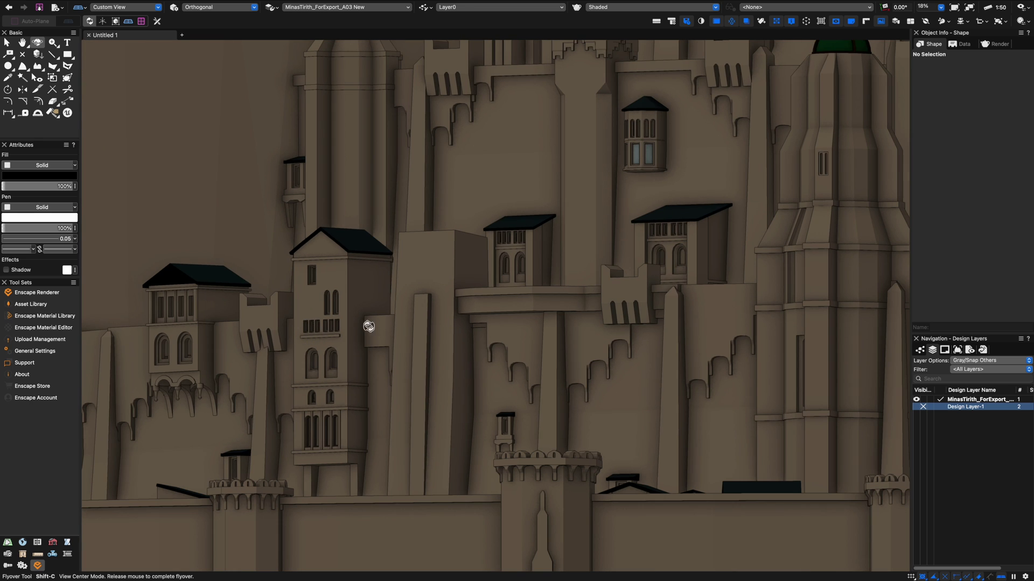
pyautogui.moveTo(641, 359); pyautogui.dragTo(578, 369)
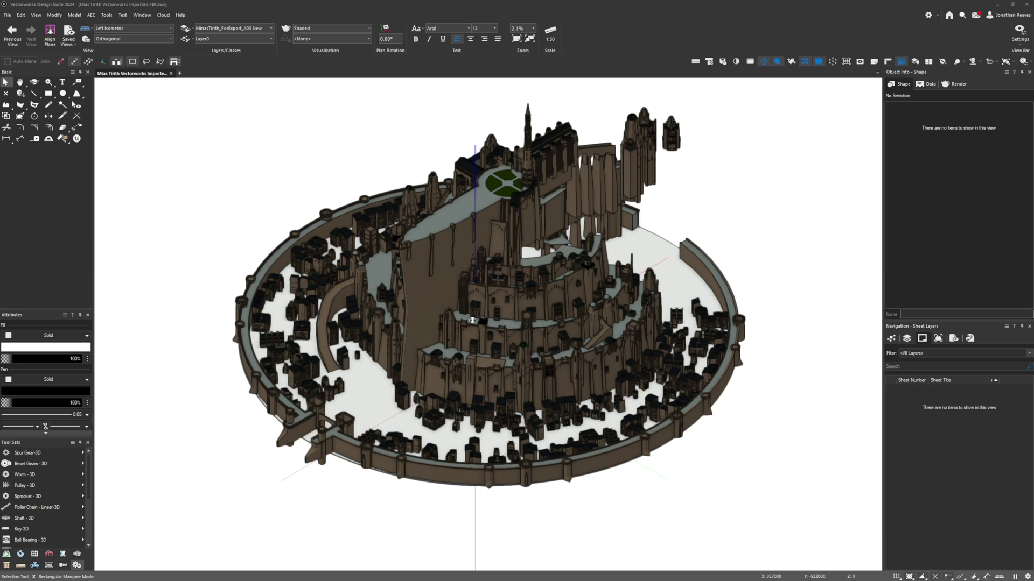
# - Orbit and zoom the city, set the layer scale to 1:1000, and fit everything in view
pyautogui.hotkey('shift', 'c')
pyautogui.moveTo(478, 232); pyautogui.dragTo(592, 312)
pyautogui.press('c')
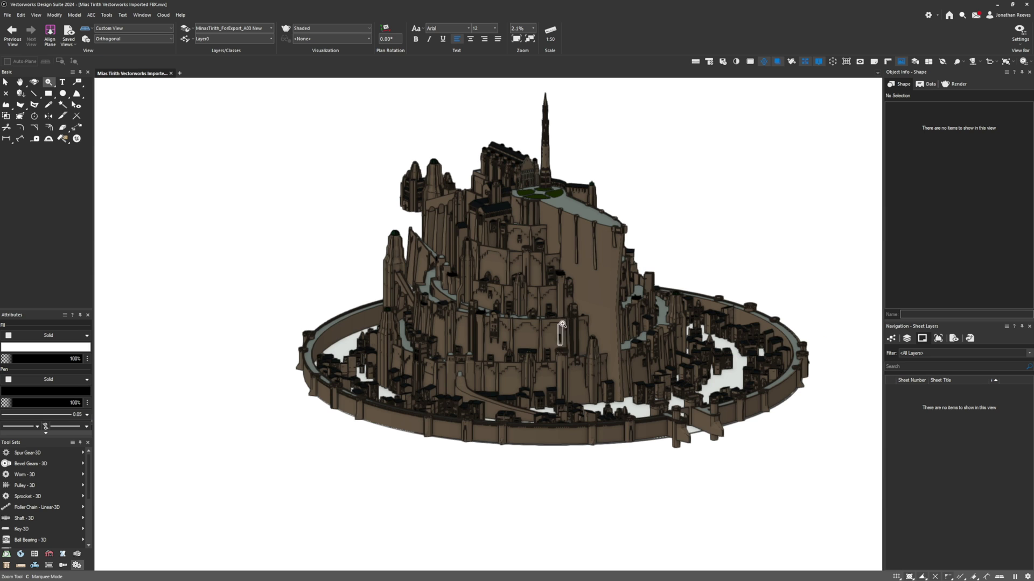
pyautogui.moveTo(457, 199); pyautogui.dragTo(632, 334)
pyautogui.press('u')
pyautogui.keyDown('alt'); pyautogui.click(467, 228); pyautogui.keyUp('alt')
pyautogui.hotkey('shift', 'c')
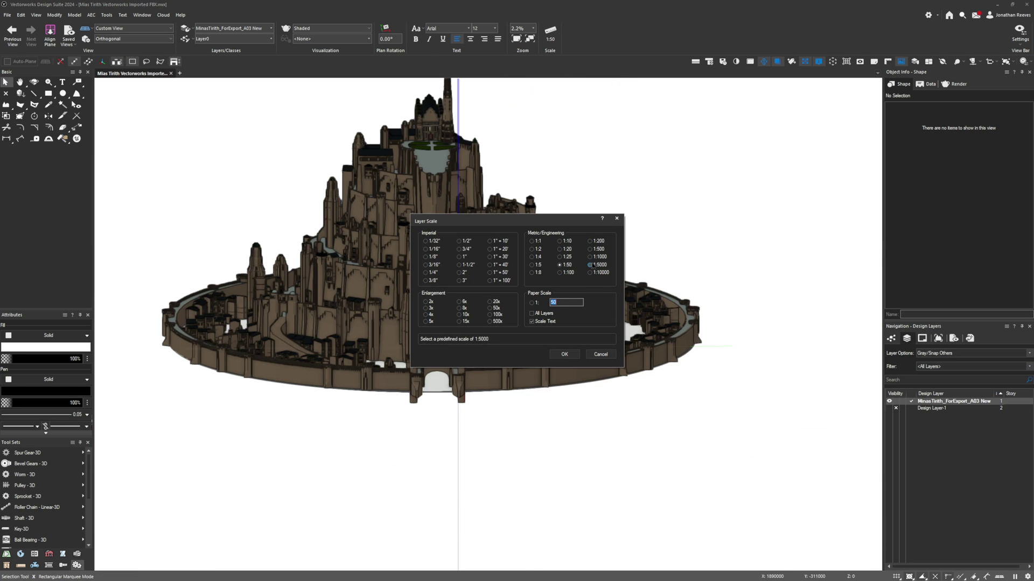
pyautogui.click(574, 355)
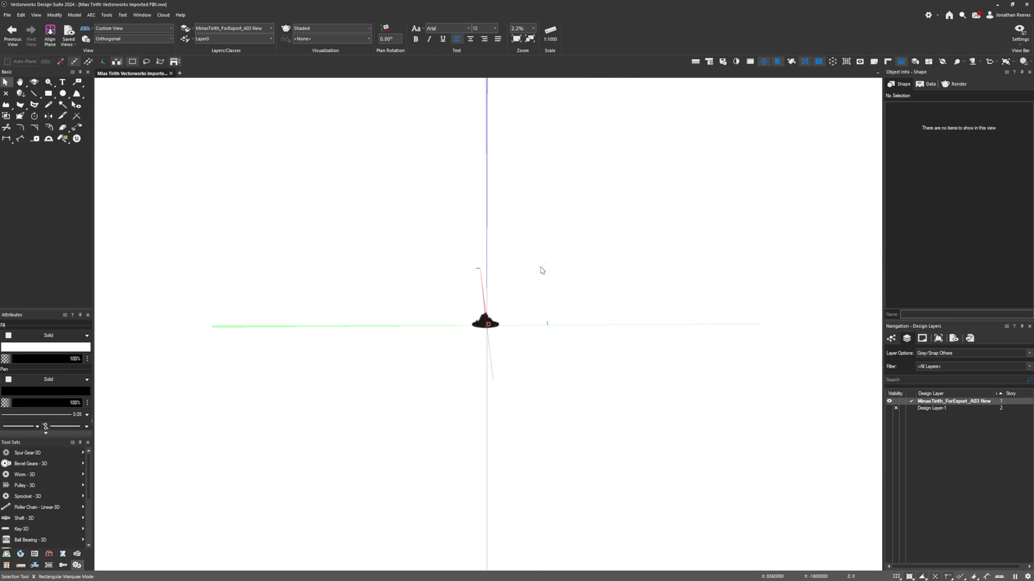
pyautogui.hotkey('ctrl', '6')
# - Launch the AI Visualizer from the Model menu and capture the current view as source image
pyautogui.click(75, 15)
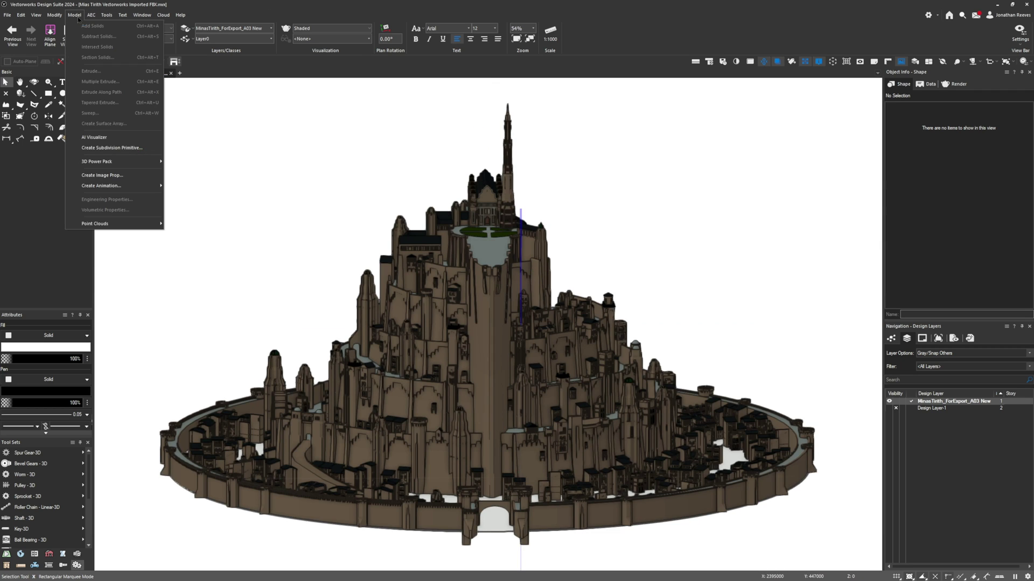
pyautogui.click(97, 137)
pyautogui.click(282, 304)
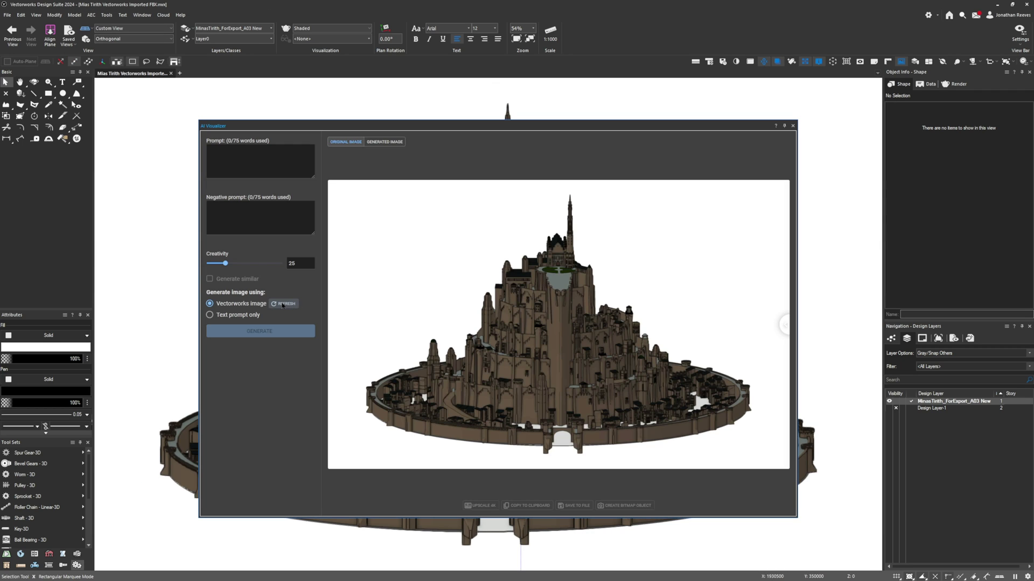
# - Enter a Minas Tirith landscape prompt ending 'from lord of the rings' and set Creativity to 15
pyautogui.click(251, 159)
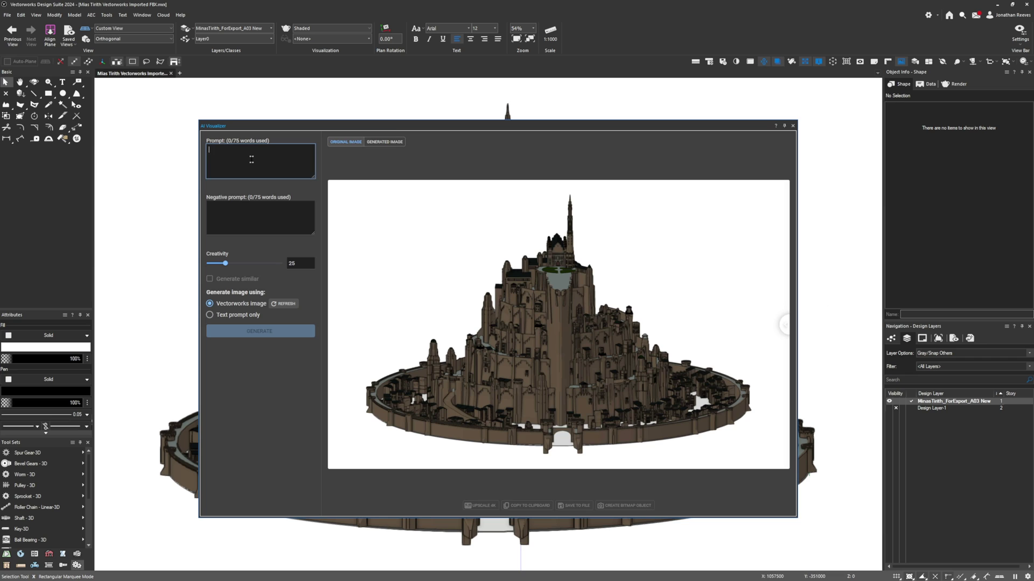
pyautogui.write('Mir')
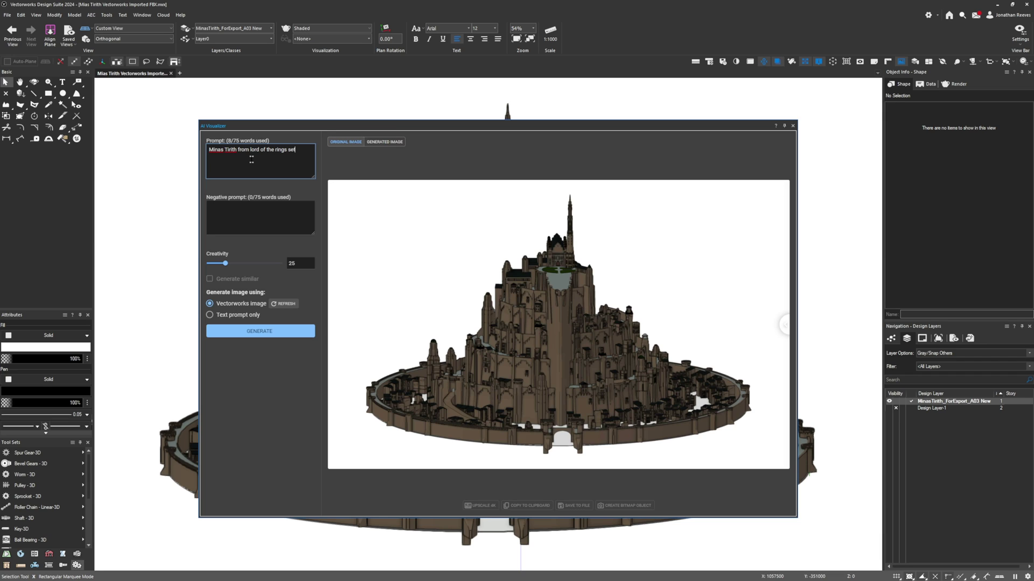
pyautogui.write('landscape of')
pyautogui.moveTo(237, 150); pyautogui.dragTo(287, 149)
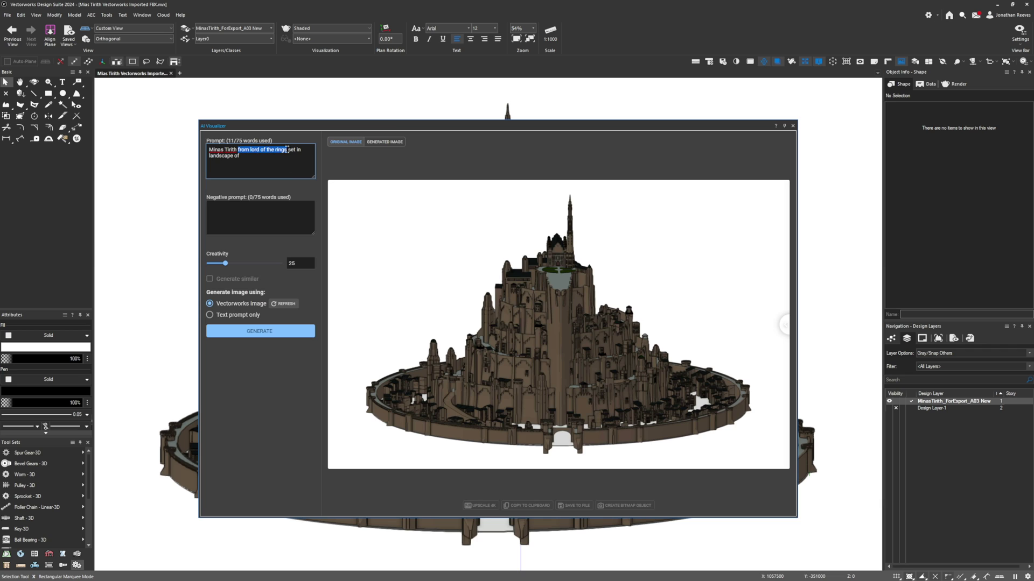
pyautogui.press('BackSpace')
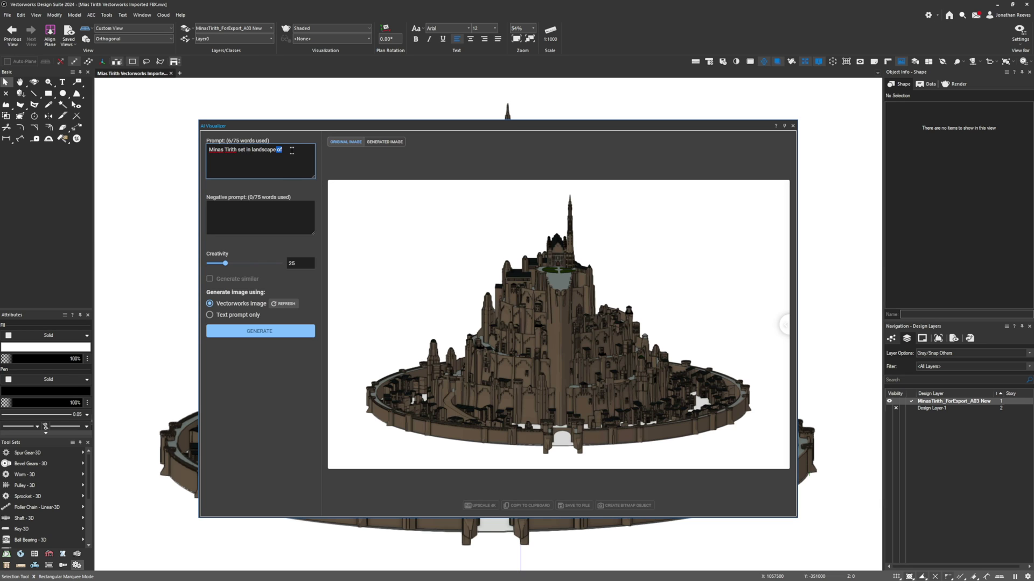
pyautogui.hotkey('ctrl', 'z')
pyautogui.moveTo(225, 263); pyautogui.dragTo(218, 263)
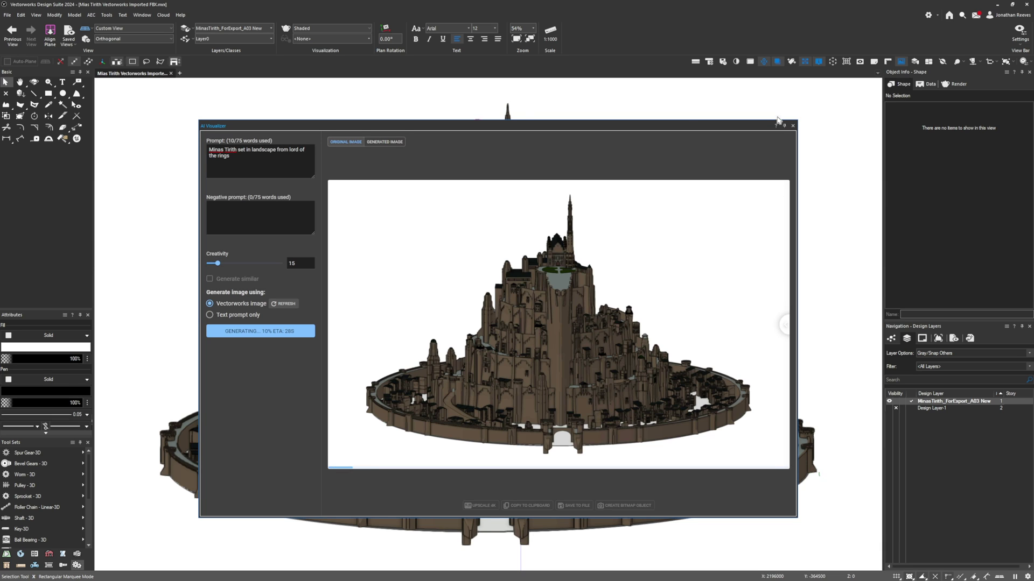
pyautogui.moveTo(483, 126); pyautogui.dragTo(395, 94)
pyautogui.moveTo(709, 483); pyautogui.dragTo(902, 551)
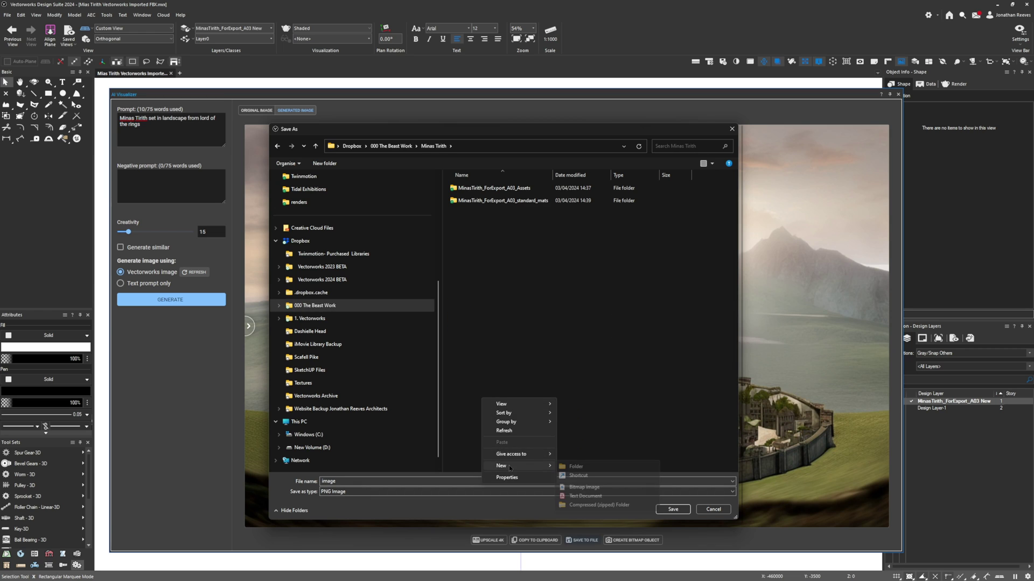
# - Save the first AI image into a new 'AI Images' folder
pyautogui.click(579, 466)
pyautogui.write('AI Images')
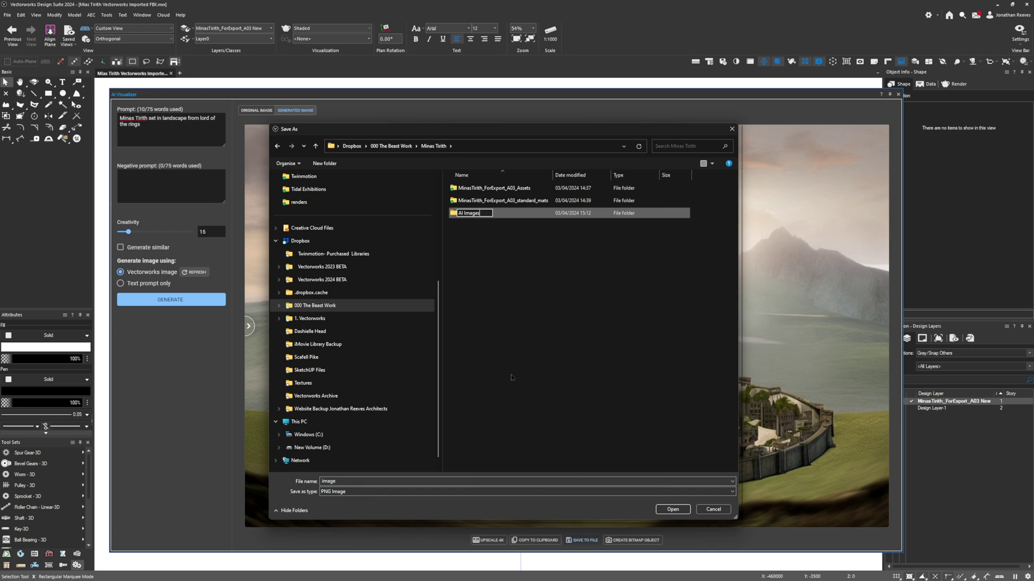
pyautogui.press('Return')
pyautogui.doubleClick(464, 189)
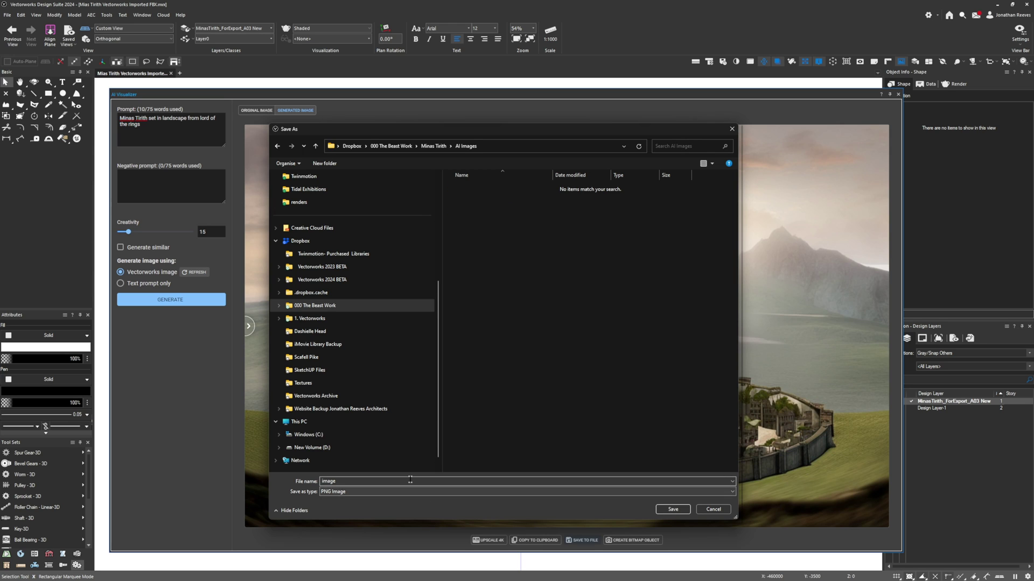
pyautogui.click(673, 509)
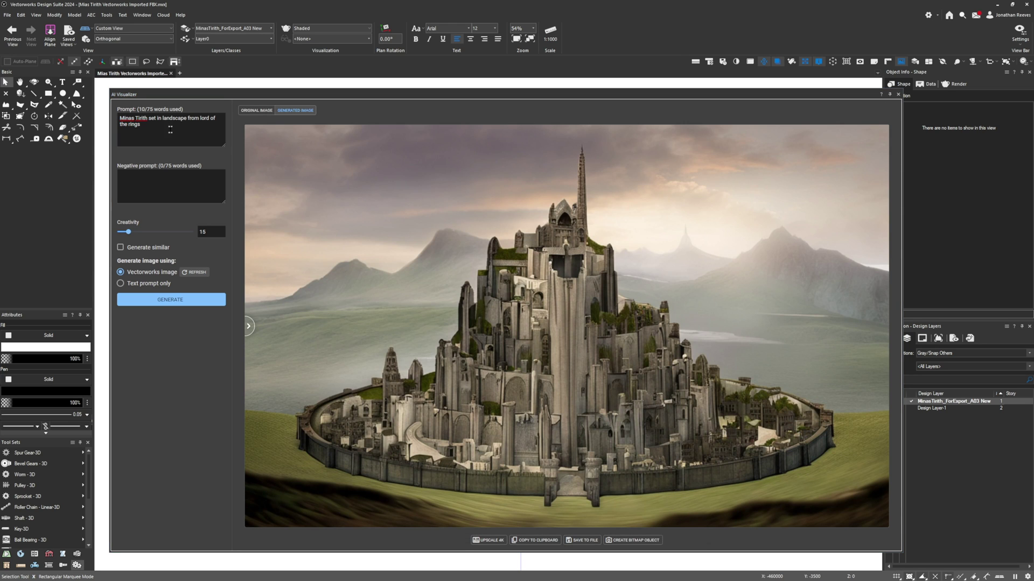
# - Extend the prompt with trees and a lake, generate the new image and save it
pyautogui.click(162, 125)
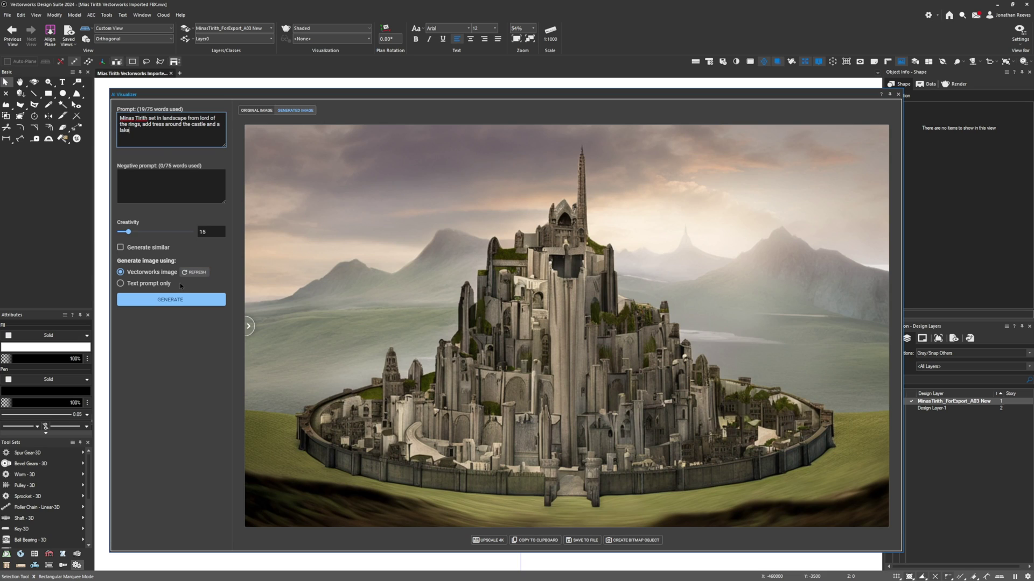
pyautogui.click(179, 300)
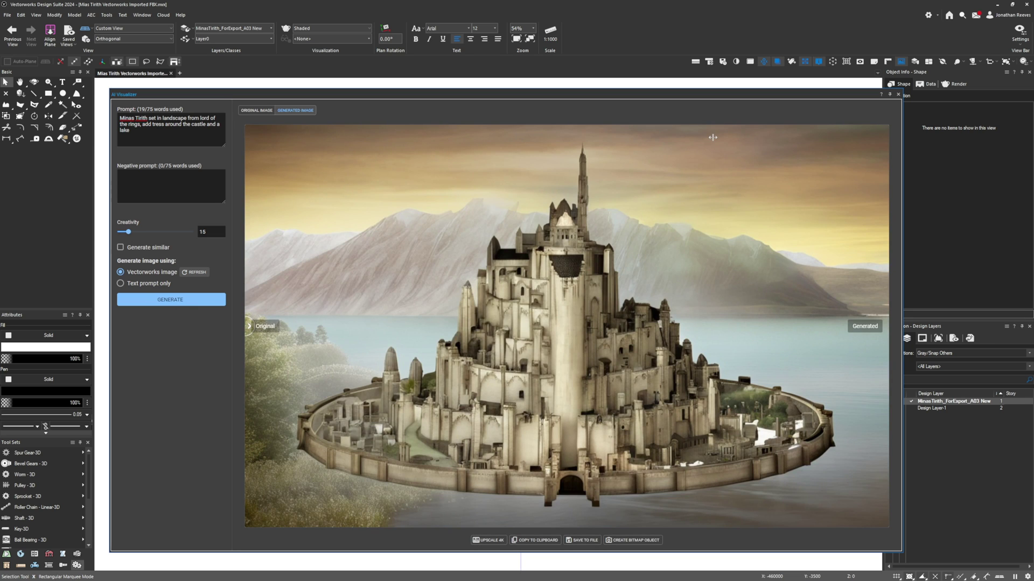
pyautogui.click(581, 540)
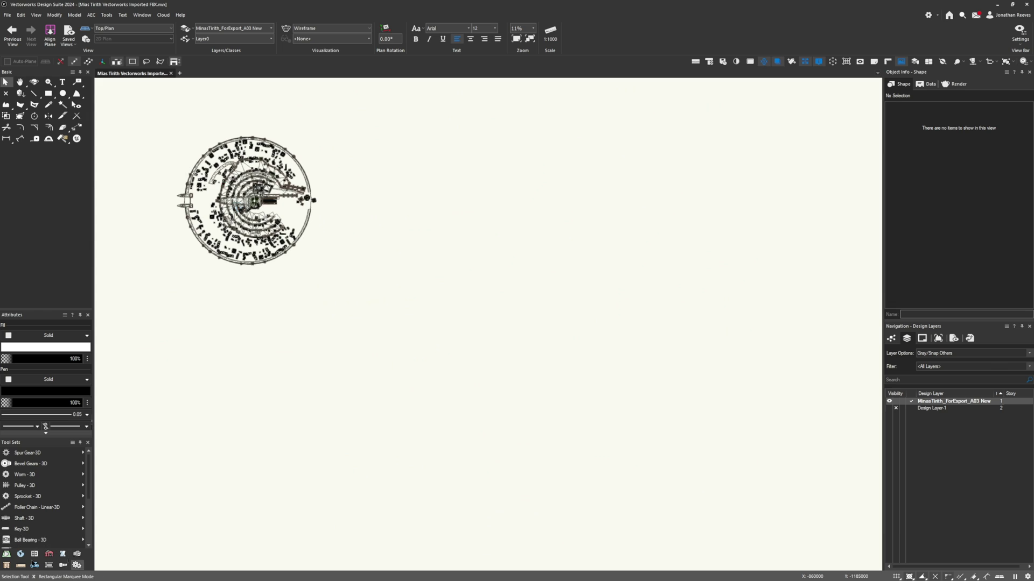
# - Place a Renderworks camera left of the city, aimed at the city centre
pyautogui.click(77, 554)
pyautogui.moveTo(215, 312); pyautogui.dragTo(464, 364, button='middle')
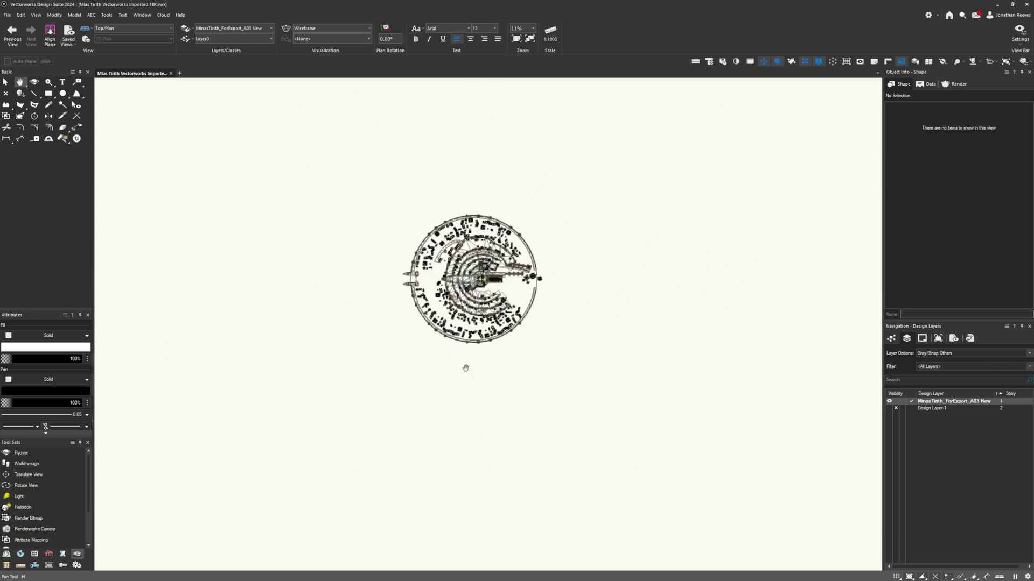
pyautogui.scroll(3, 470, 321)
pyautogui.click(29, 531)
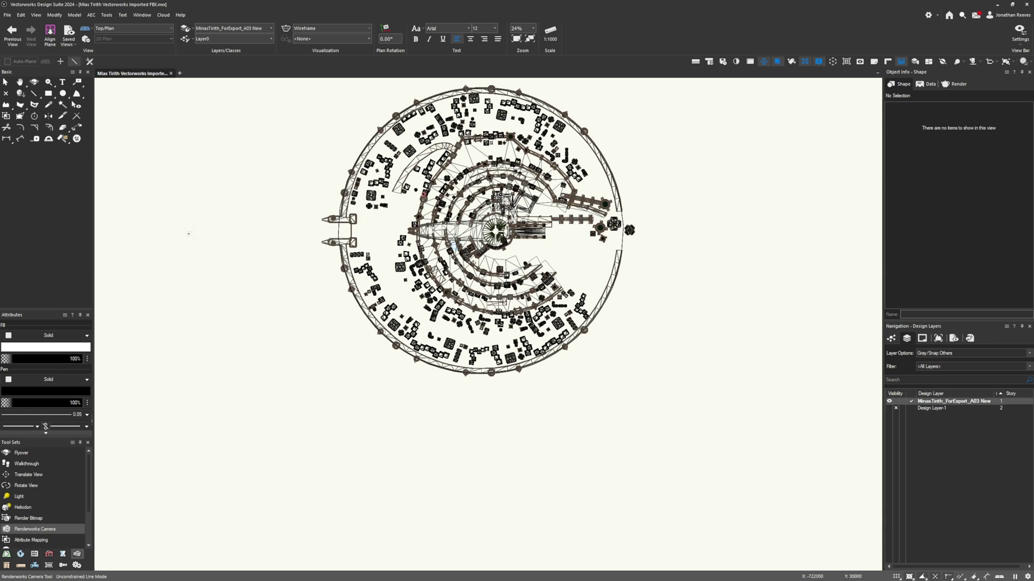
pyautogui.click(150, 235)
pyautogui.click(355, 231)
pyautogui.press('Return')
pyautogui.press('x')
pyautogui.press('x')
# - Look through the new camera and switch the render mode to Shaded
pyautogui.doubleClick(163, 237)
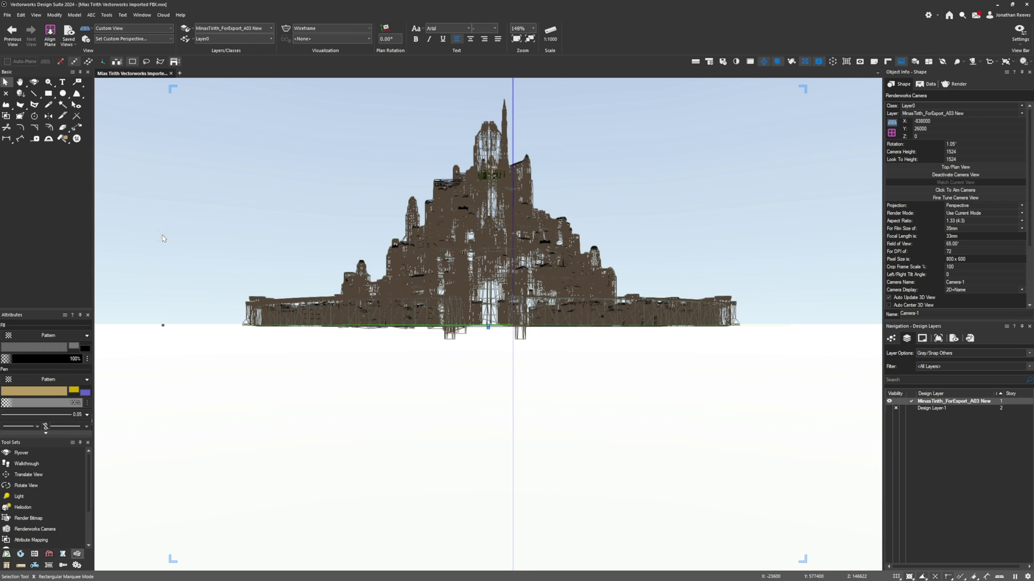
pyautogui.hotkey('shift', 'g')
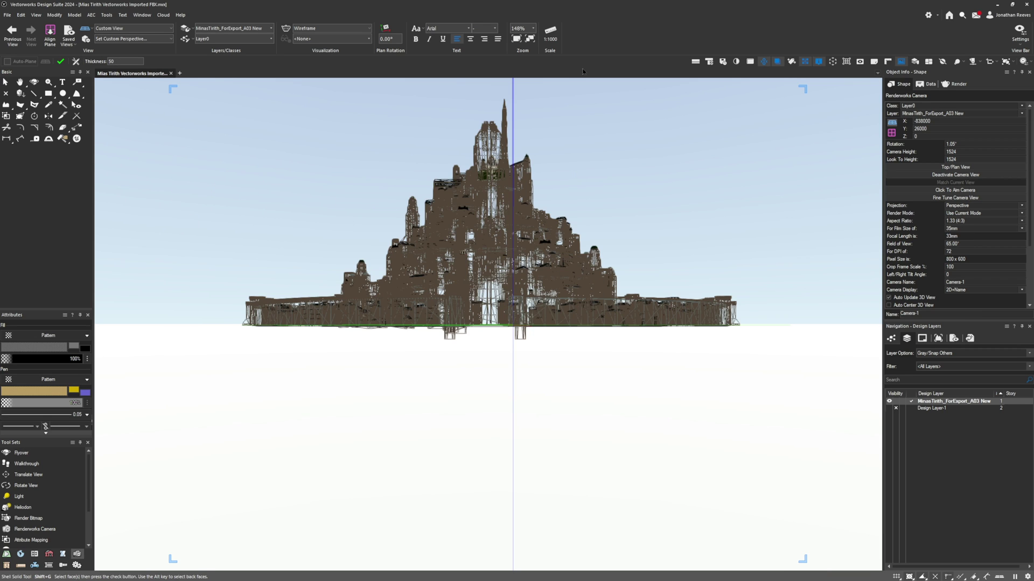
pyautogui.click(331, 28)
pyautogui.click(329, 54)
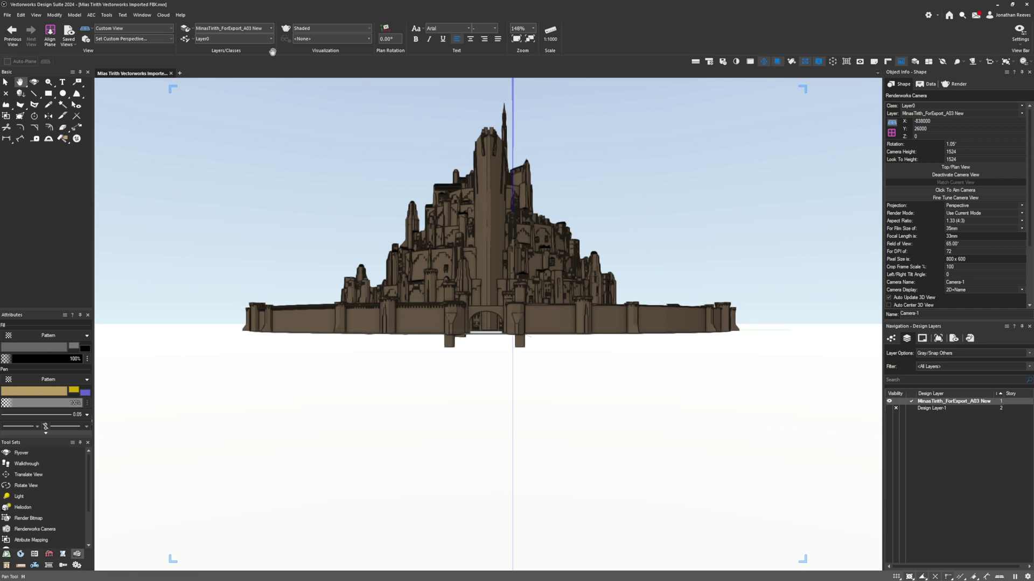
# - Reopen the AI Visualizer from the Model menu
pyautogui.click(106, 15)
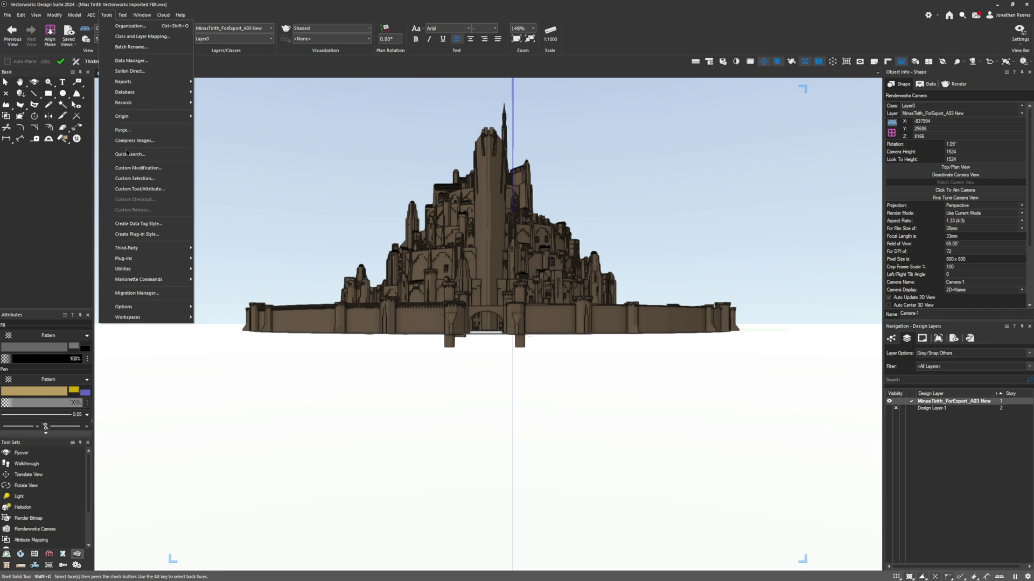
pyautogui.moveTo(75, 15)
pyautogui.click(94, 137)
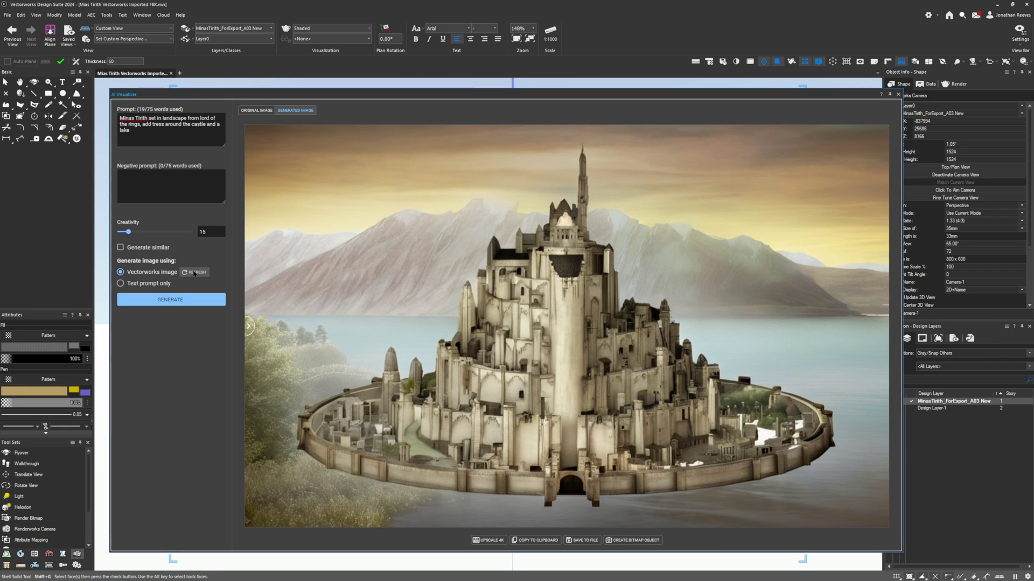
# - Change the prompt to 'castle landscape', drop 'and a lake', and generate a new image
pyautogui.click(195, 272)
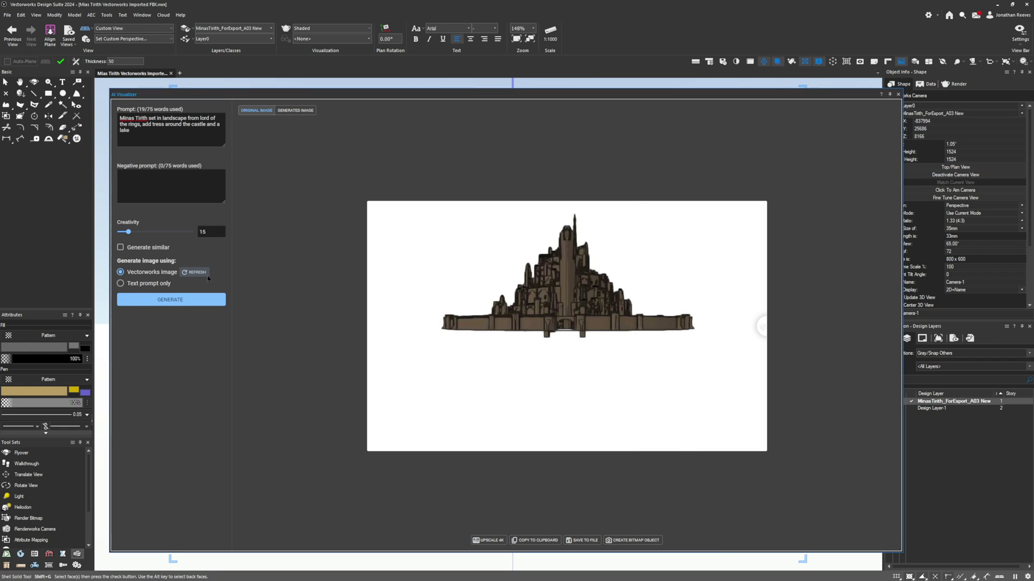
pyautogui.click(202, 124)
pyautogui.write('landscape')
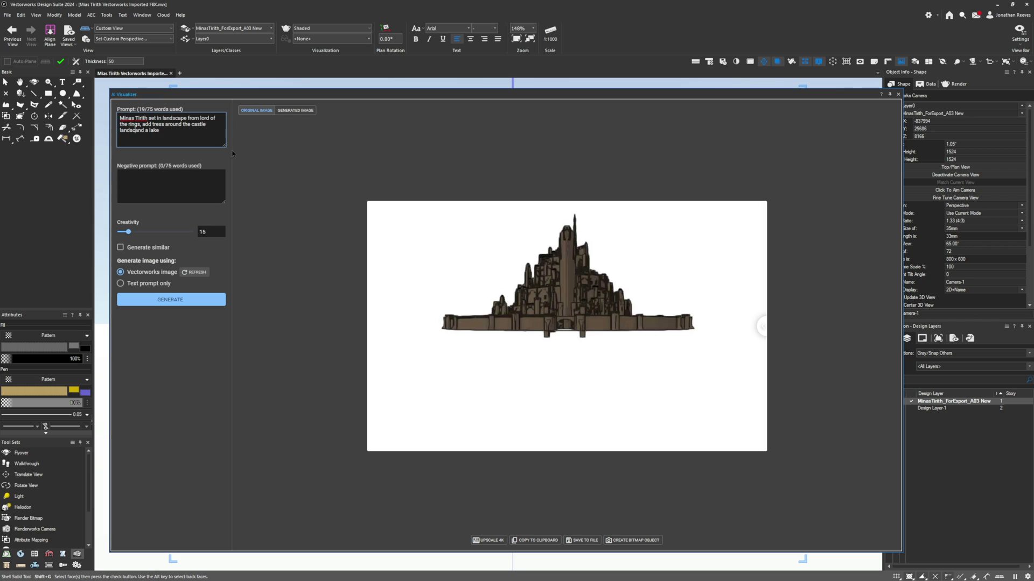
pyautogui.press('Delete')
pyautogui.press('Delete')
pyautogui.press('Delete')
pyautogui.press('Delete')
pyautogui.press('Delete')
pyautogui.press('Delete')
pyautogui.press('Delete')
pyautogui.press('Delete')
pyautogui.press('Delete')
pyautogui.press('Delete')
pyautogui.write('s')
pyautogui.click(171, 300)
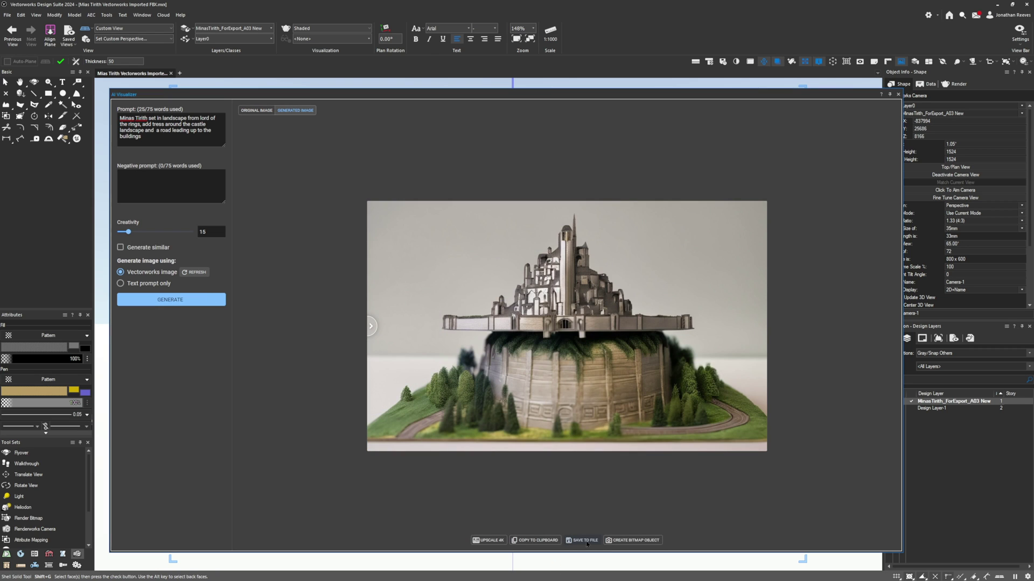
# - Save the image as image 3, then replace the prompt with 'Minas Tirith set in the forest, eye level, photorealistic'
pyautogui.click(579, 542)
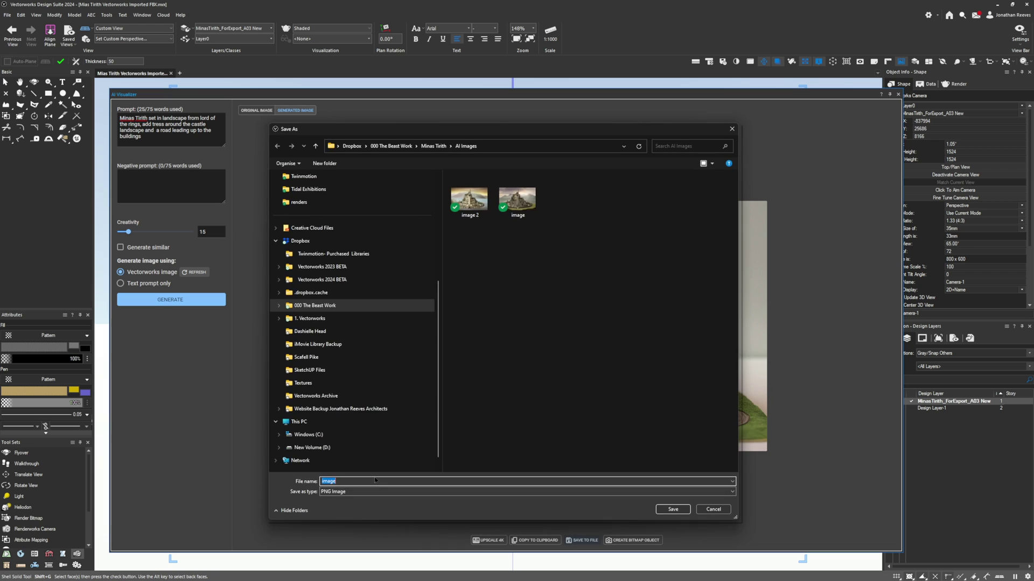
pyautogui.click(672, 509)
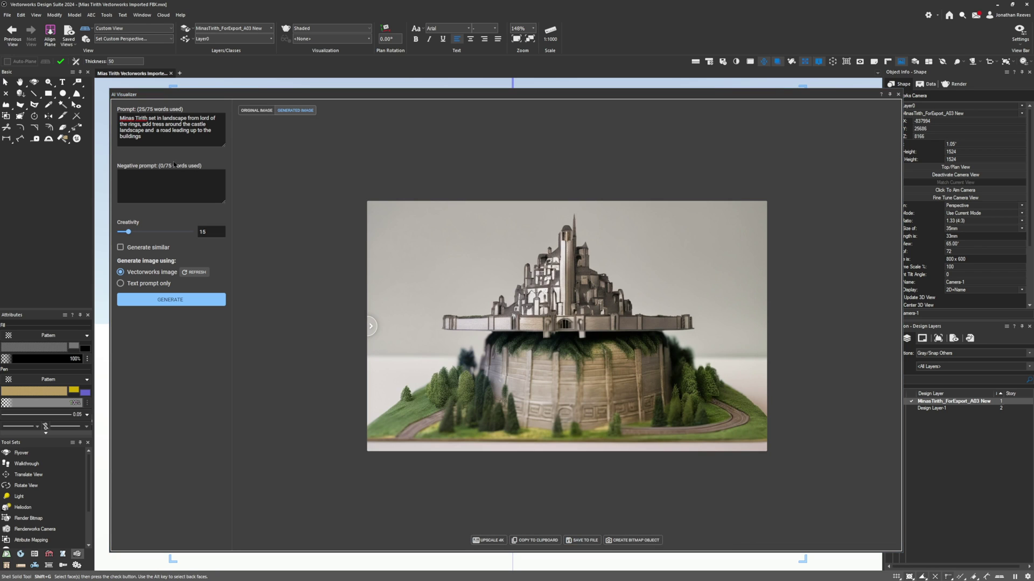
pyautogui.click(157, 118)
pyautogui.hotkey('ctrl', 'a')
pyautogui.write('Minas Tirith set in the forest')
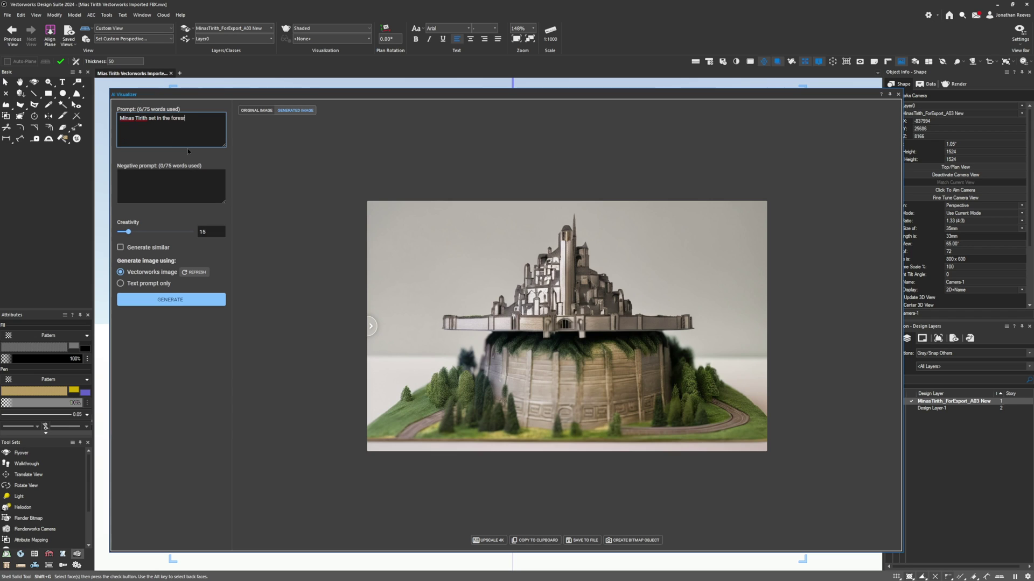
pyautogui.press('BackSpace')
pyautogui.press('BackSpace')
pyautogui.press('BackSpace')
pyautogui.write(', eyel')
pyautogui.write(' level')
pyautogui.write(',')
pyautogui.write(' photorelaisic')
pyautogui.rightClick(134, 125)
pyautogui.press('Escape')
pyautogui.write('photorealisic')
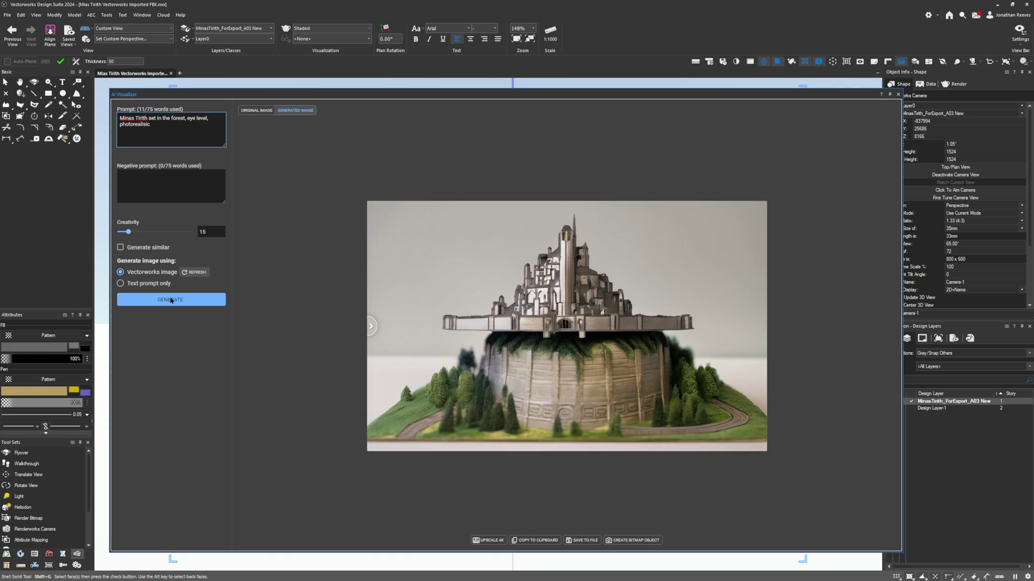
# - Lower Creativity to 2, generate the forest image, and start saving it
pyautogui.moveTo(129, 232); pyautogui.dragTo(118, 232)
pyautogui.click(153, 299)
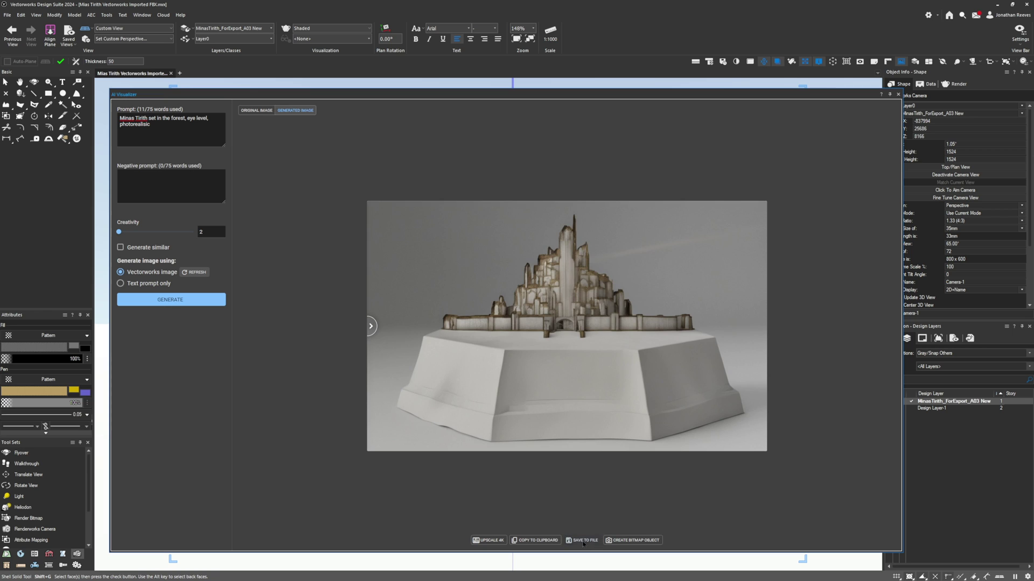
pyautogui.click(583, 541)
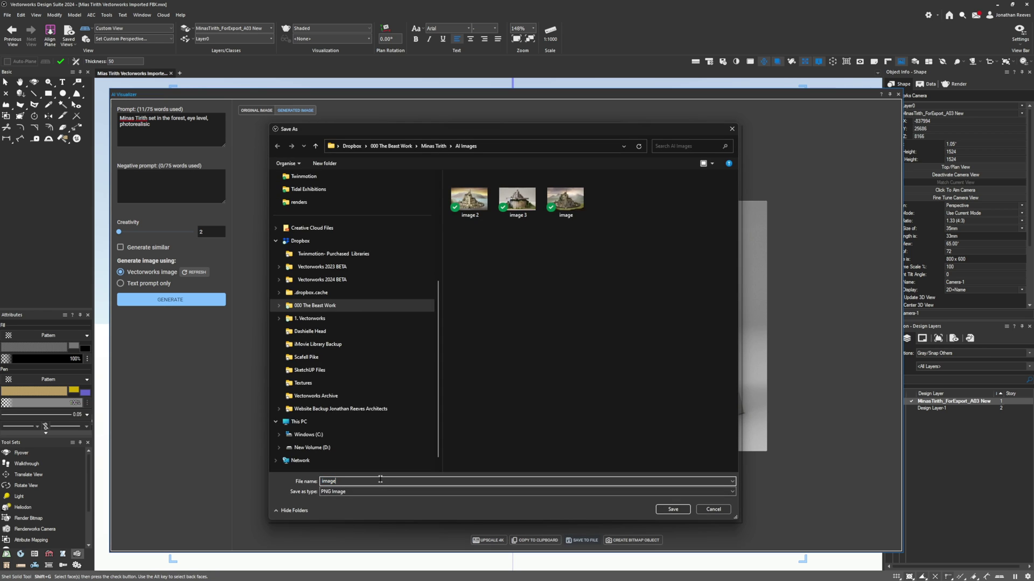
# - Save image 4, change the prompt to 'add trees all around with road leading up to gates', and generate
pyautogui.press('Return')
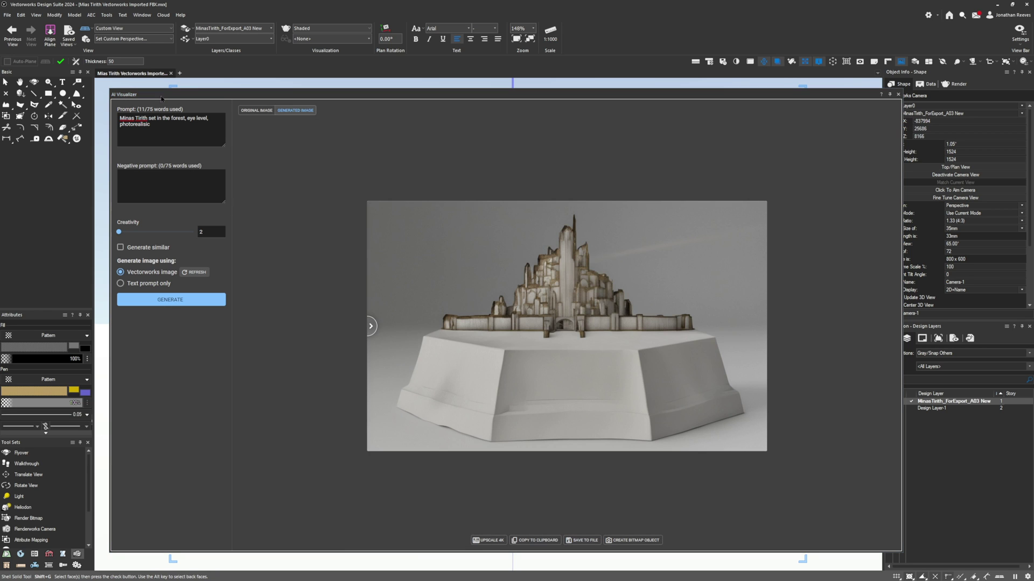
pyautogui.click(161, 126)
pyautogui.moveTo(162, 125); pyautogui.dragTo(114, 131)
pyautogui.write('add')
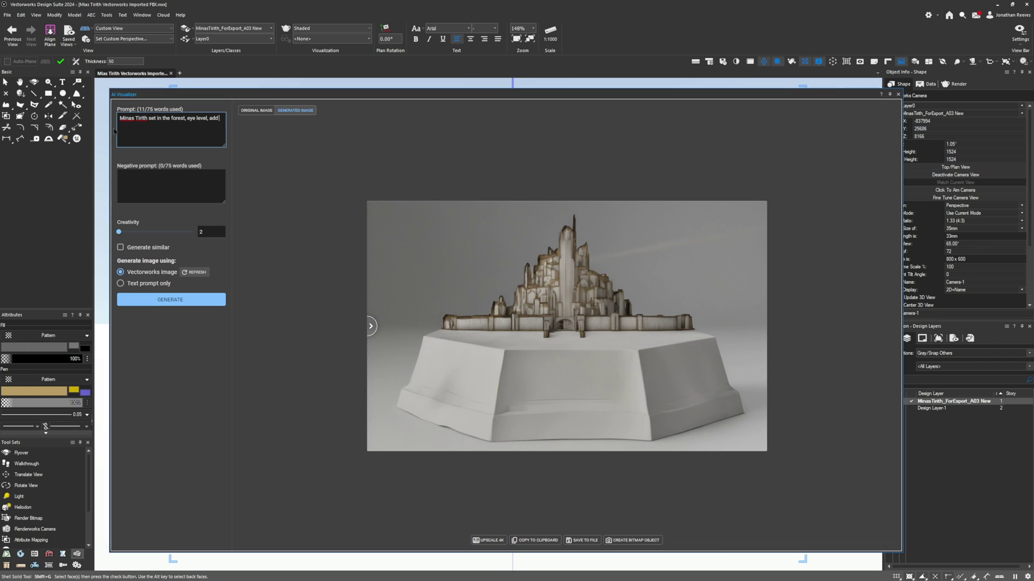
pyautogui.write(' treess all around with road leading up to gates')
pyautogui.click(128, 124)
pyautogui.press('BackSpace')
pyautogui.write('e')
pyautogui.click(178, 300)
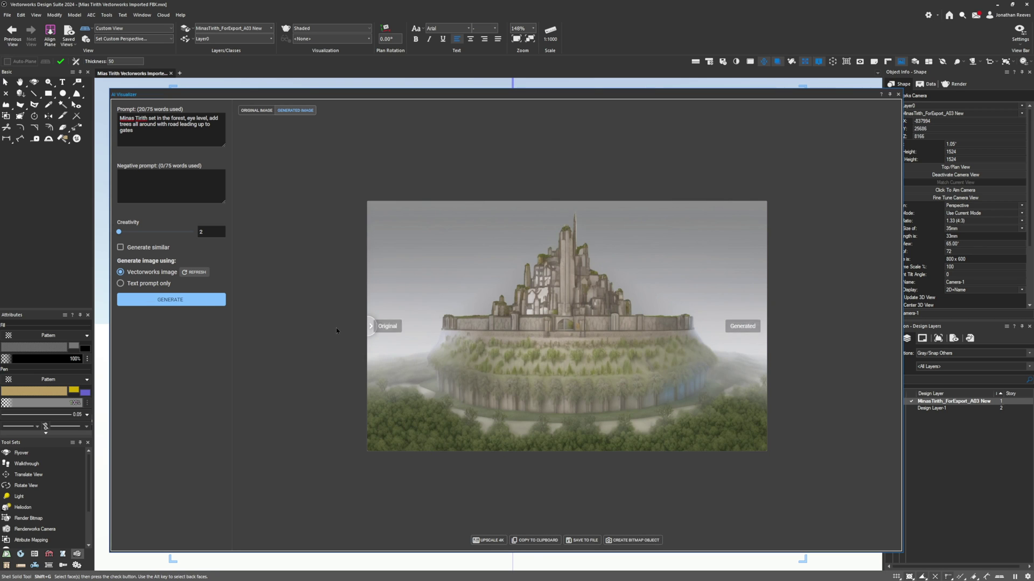
# - Upscale to 4K, copy to clipboard, add negative prompt 'do not lift up model;', then start saving
pyautogui.click(493, 541)
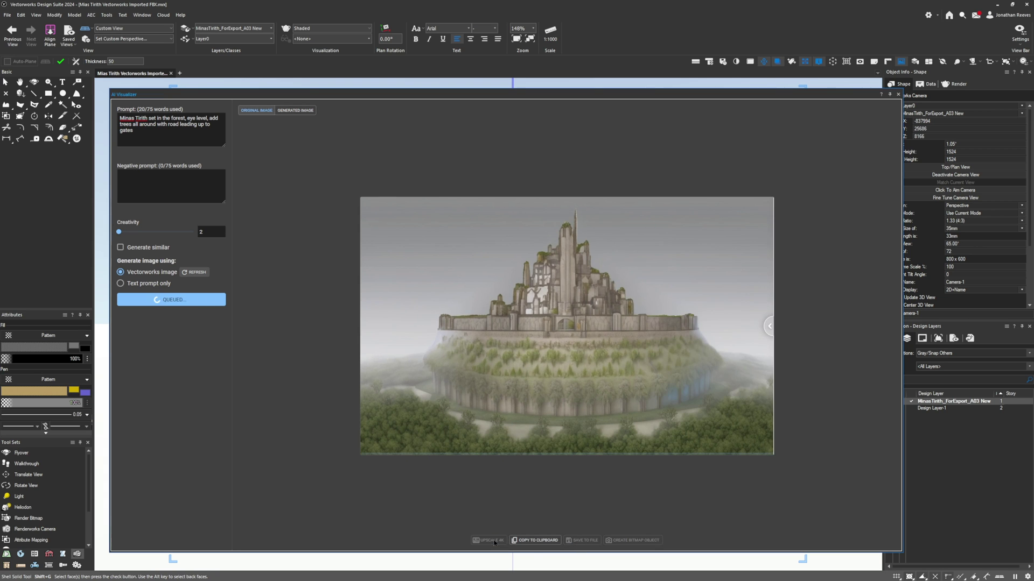
pyautogui.click(536, 541)
pyautogui.click(145, 176)
pyautogui.write('do n')
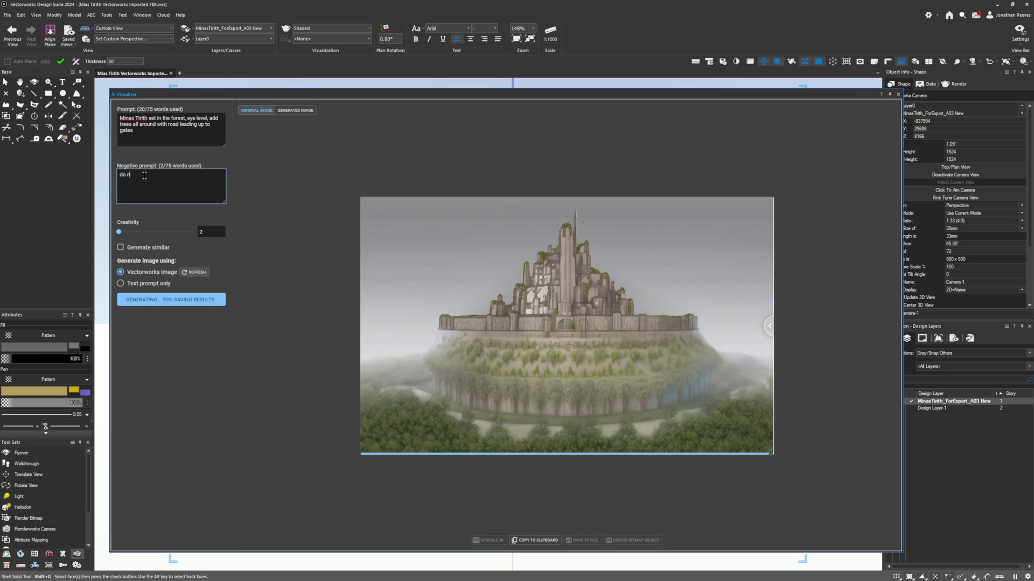
pyautogui.write('ot lift up model')
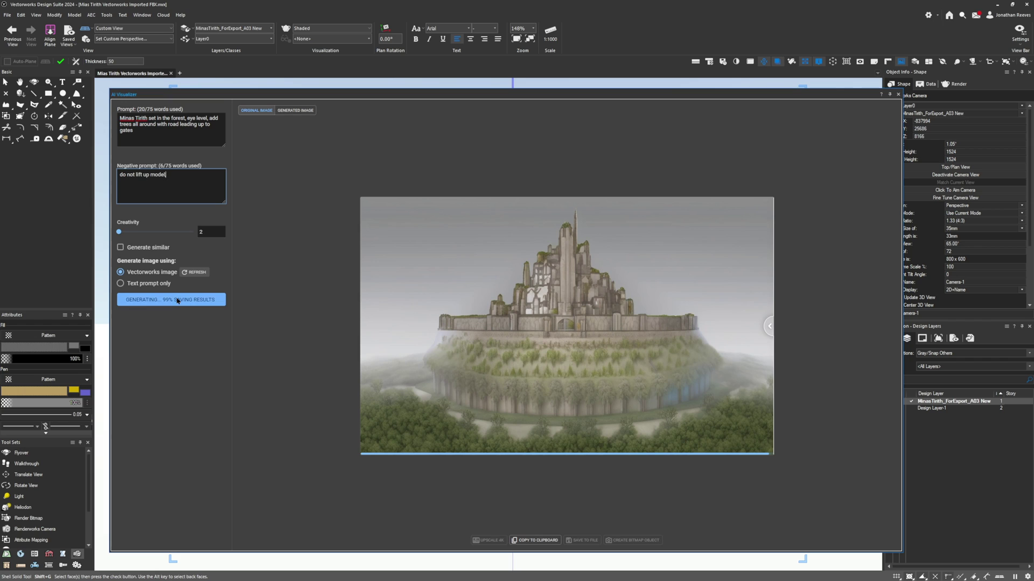
pyautogui.write(';')
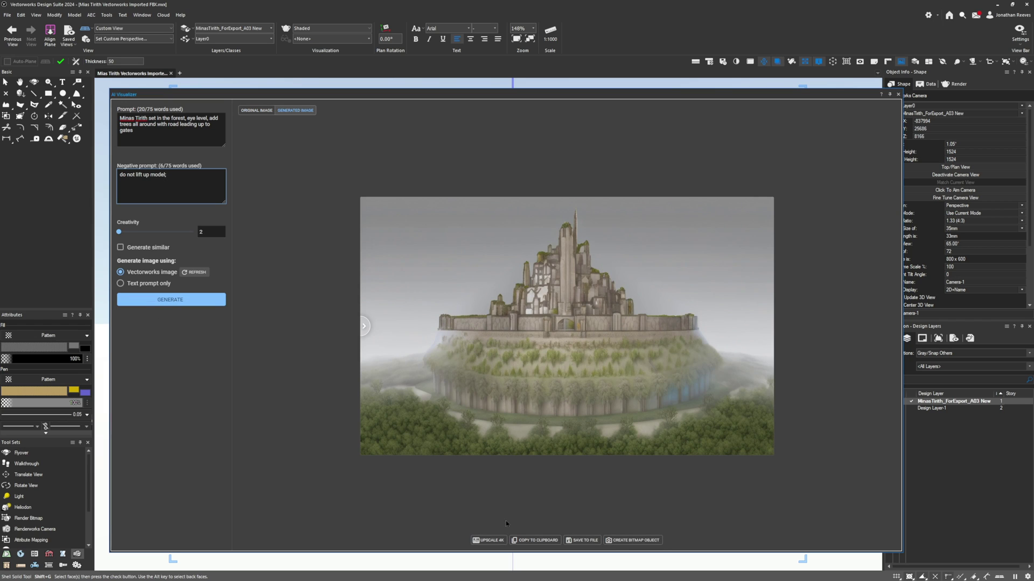
pyautogui.click(582, 540)
pyautogui.click(368, 481)
# - Save as image 5, generate another version, and save it as image 6
pyautogui.write('5')
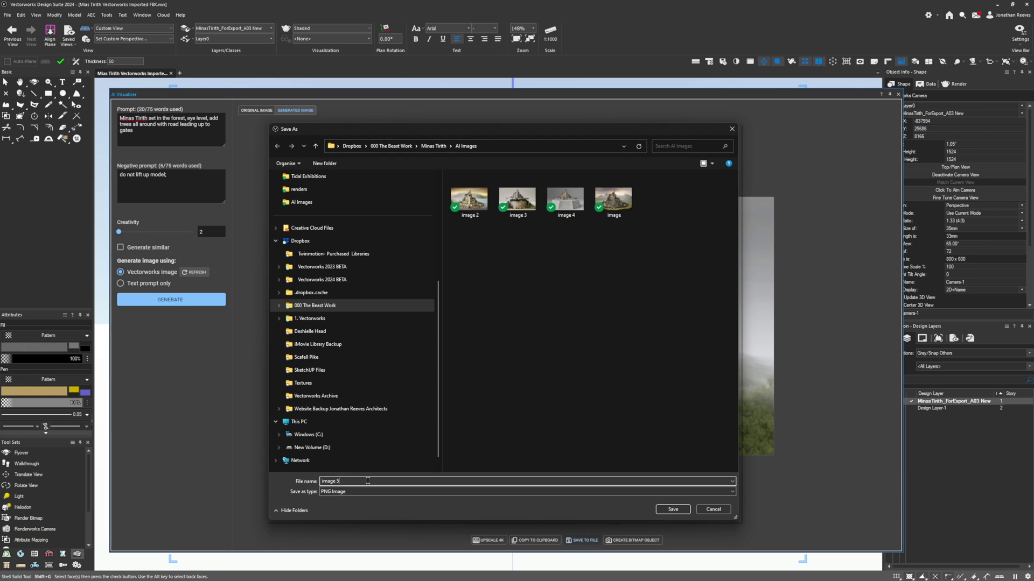
pyautogui.press('Return')
pyautogui.click(177, 302)
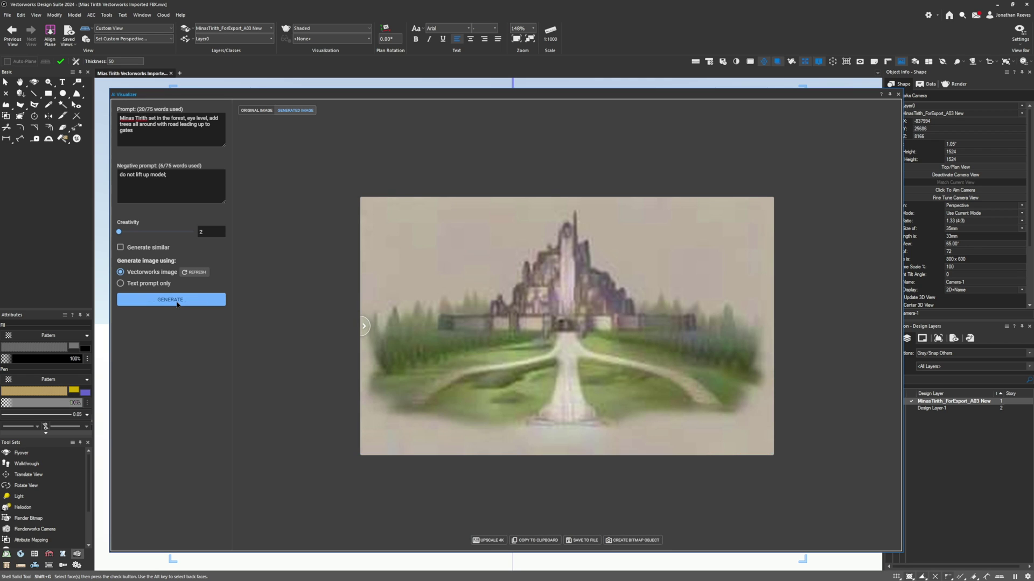
pyautogui.click(575, 541)
pyautogui.write('image 6')
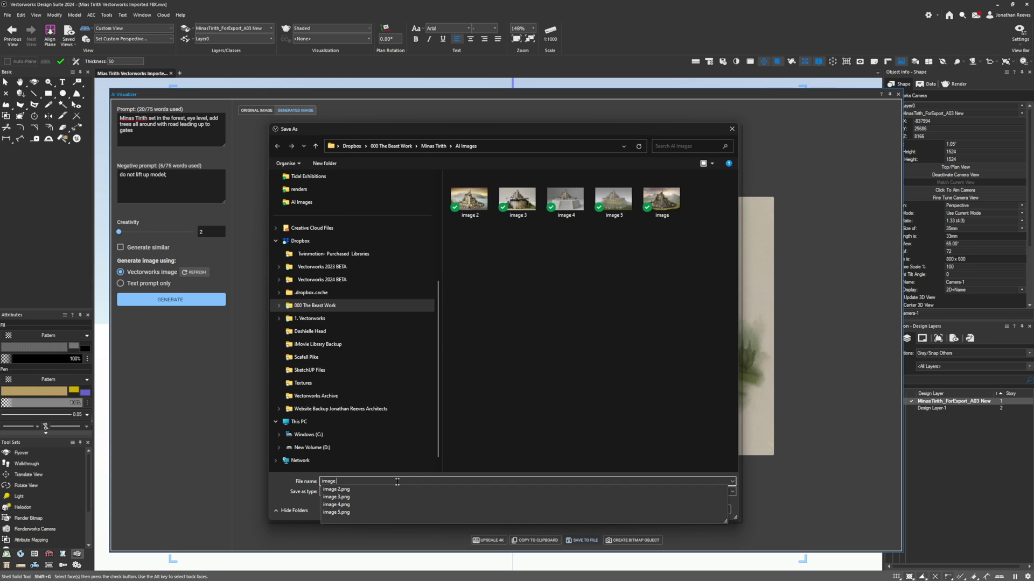
pyautogui.press('Return')
# - Append ', add more trees and a lake and lots of warriors attacking' to the prompt and generate
pyautogui.click(160, 135)
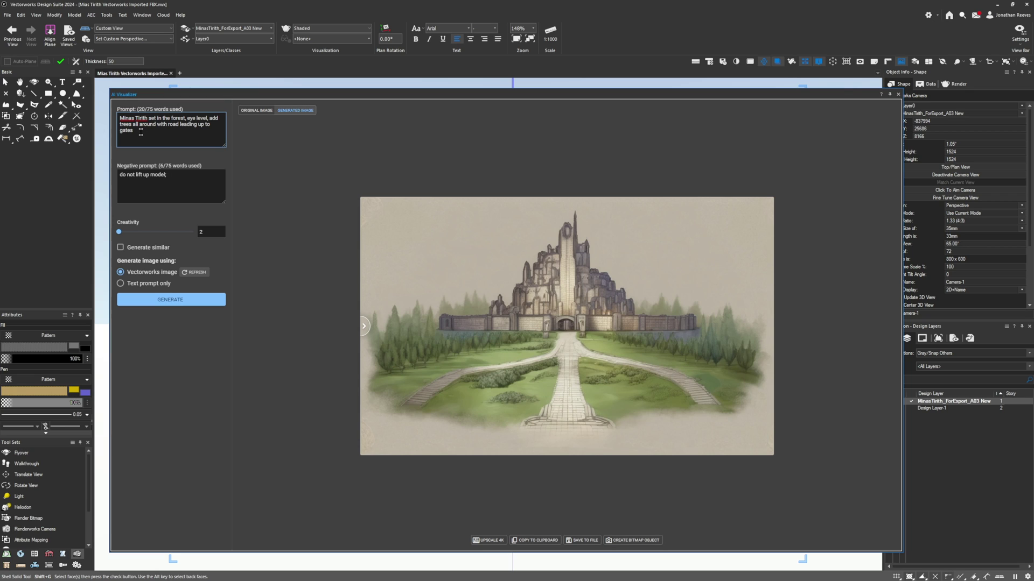
pyautogui.write(', add more trees and a lake and lots of warriors attacking')
pyautogui.click(182, 302)
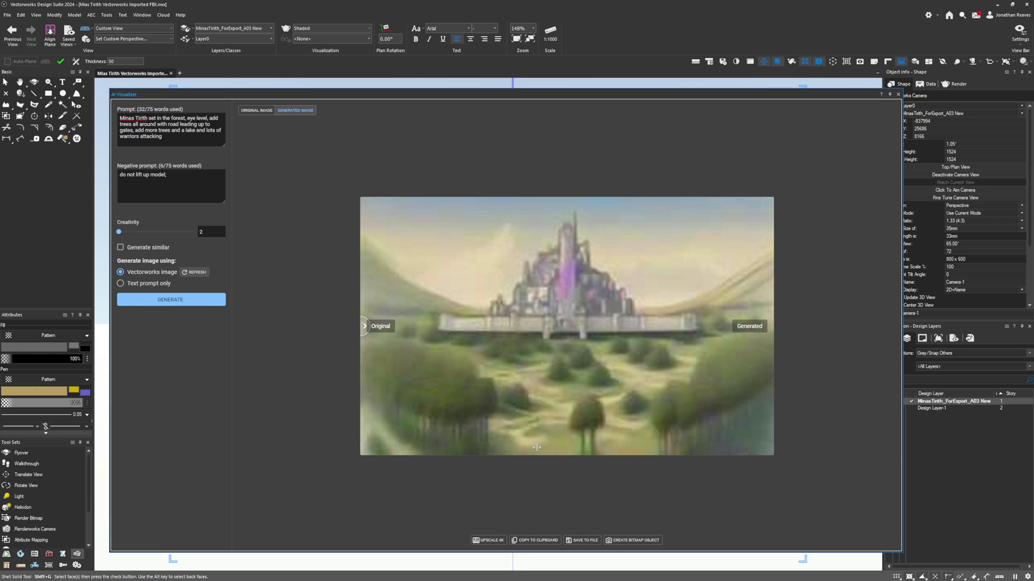
pyautogui.click(186, 132)
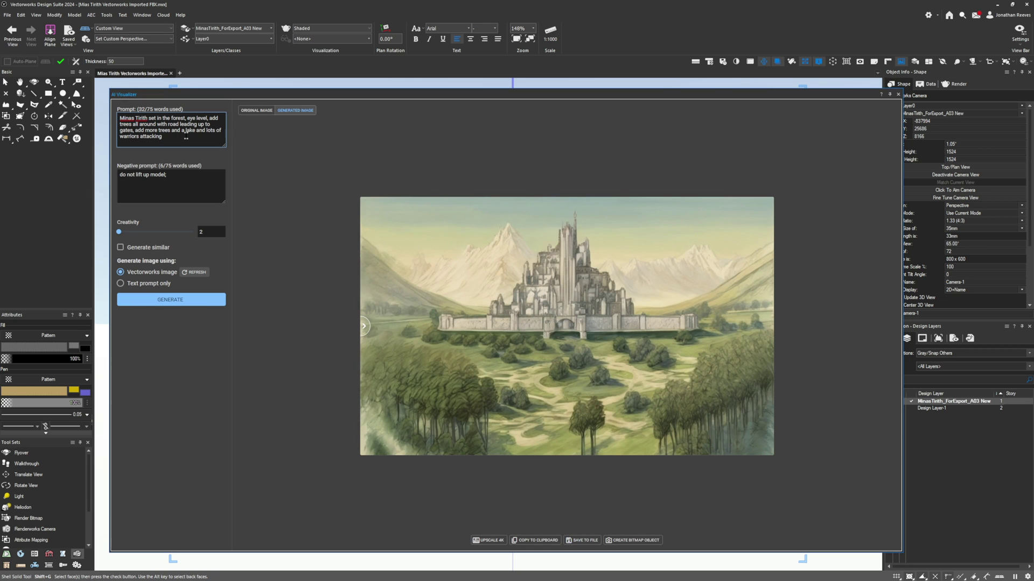
# - Save the mountain-backdrop image as image 7
pyautogui.click(582, 540)
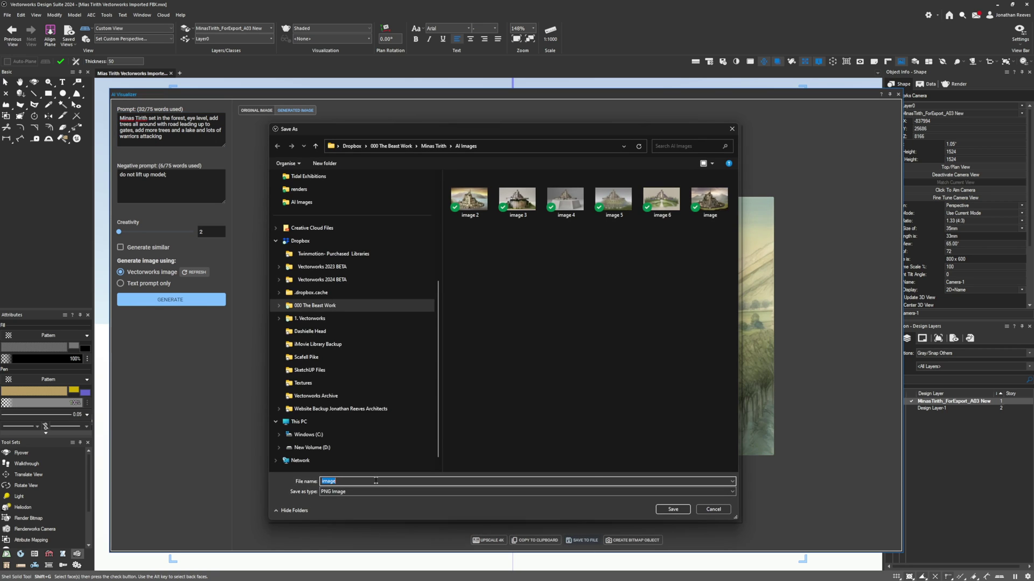
pyautogui.click(377, 481)
pyautogui.press('Return')
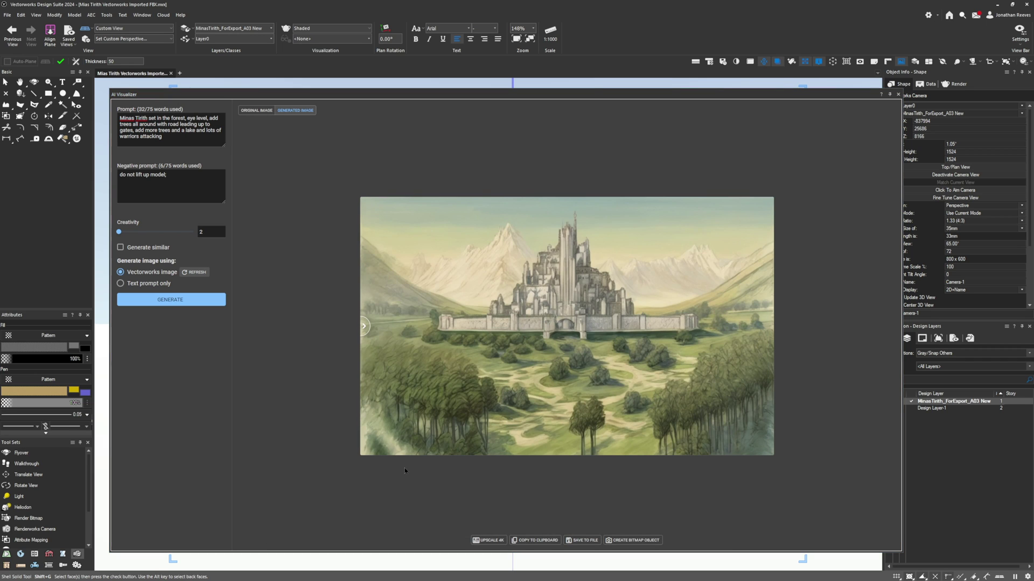
# - Append 'style realistic, cloudy stormy weather' to the prompt and generate
pyautogui.click(176, 138)
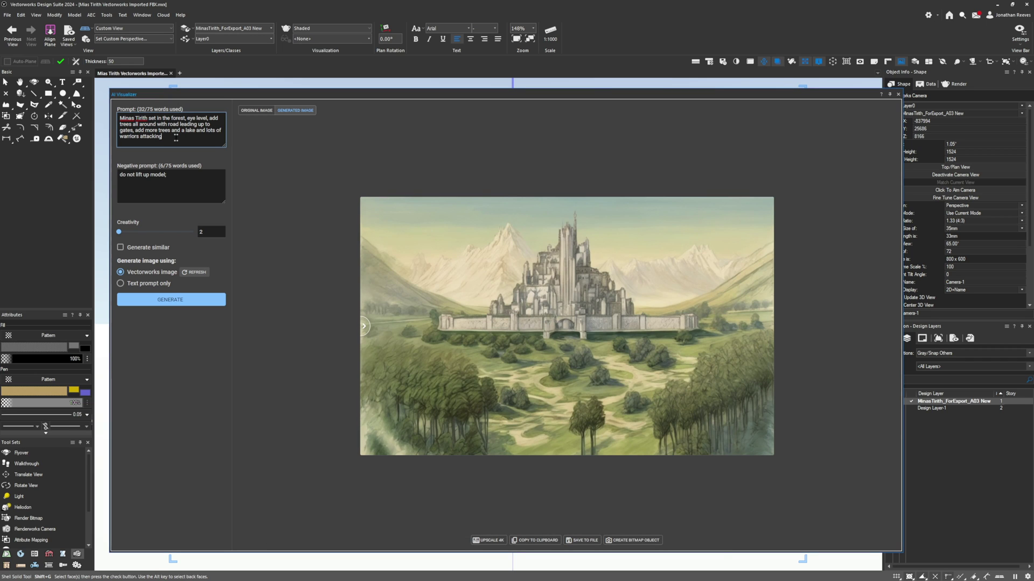
pyautogui.write('realis')
pyautogui.press('BackSpace')
pyautogui.press('BackSpace')
pyautogui.press('BackSpace')
pyautogui.press('BackSpace')
pyautogui.press('BackSpace')
pyautogui.press('BackSpace')
pyautogui.write('st')
pyautogui.write('udy stormy weath')
pyautogui.press('BackSpace')
pyautogui.press('BackSpace')
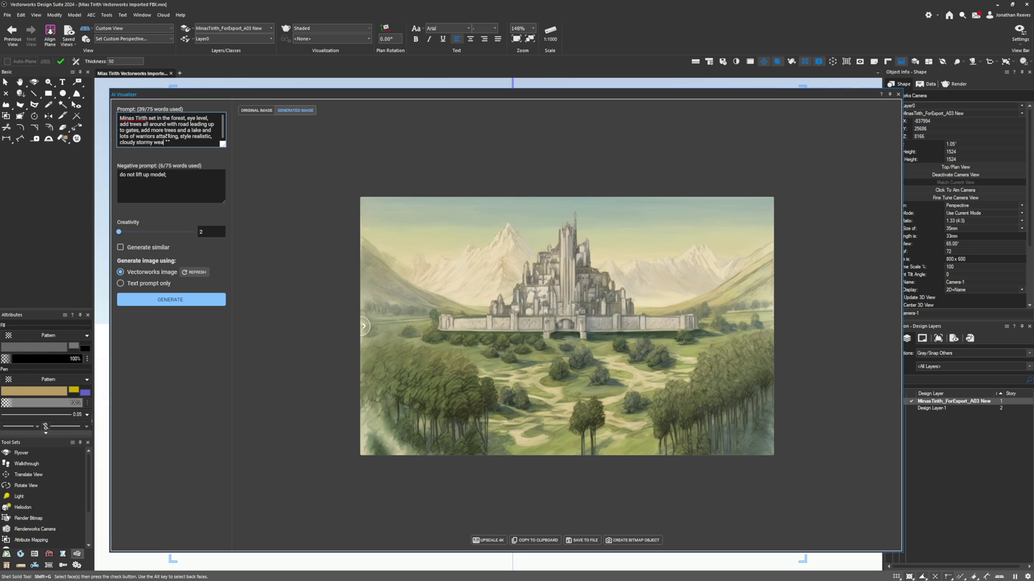
pyautogui.write('ther')
pyautogui.click(180, 301)
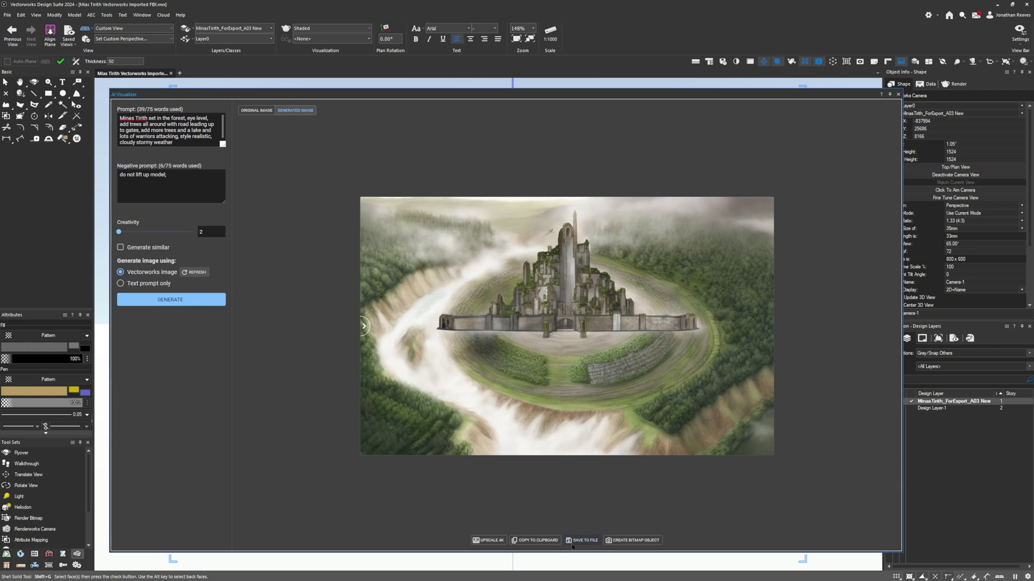
# - Save the stormy-weather image to the AI Images folder
pyautogui.click(577, 540)
pyautogui.click(367, 482)
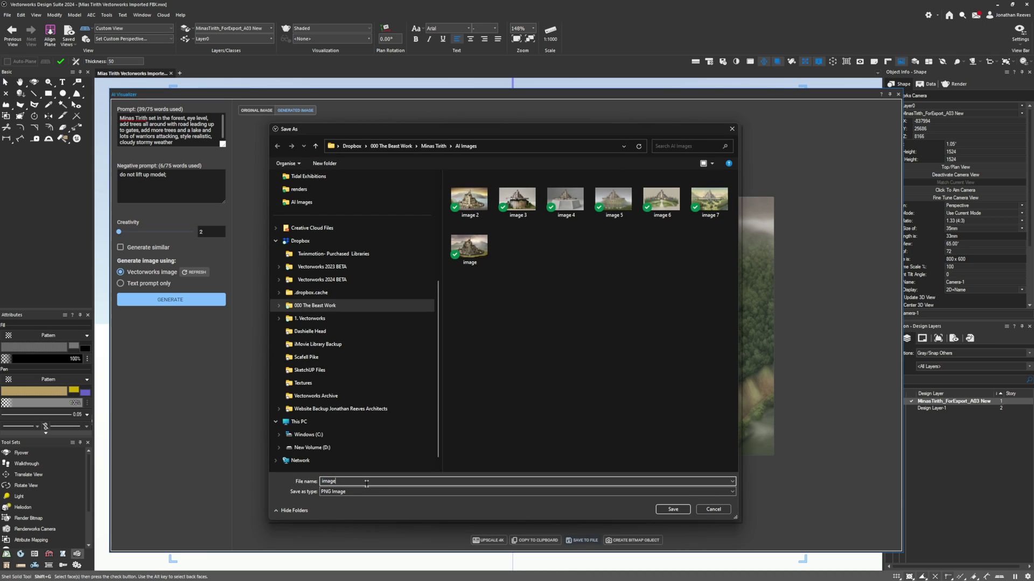
pyautogui.press('Return')
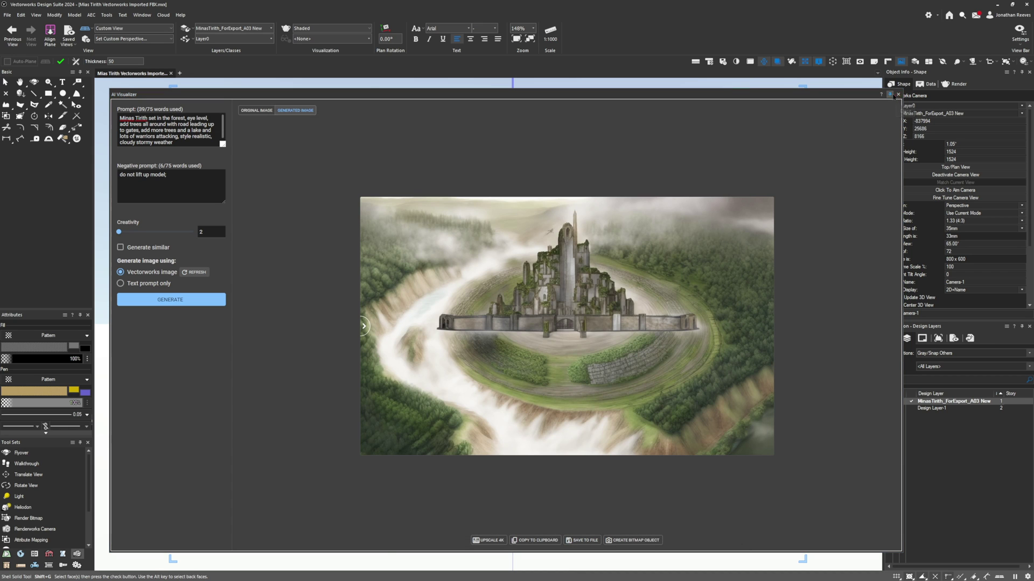
# - Close the AI Visualizer and, in top view, draw a centre-radius circle well beyond the city
pyautogui.click(898, 94)
pyautogui.hotkey('shift', 'c')
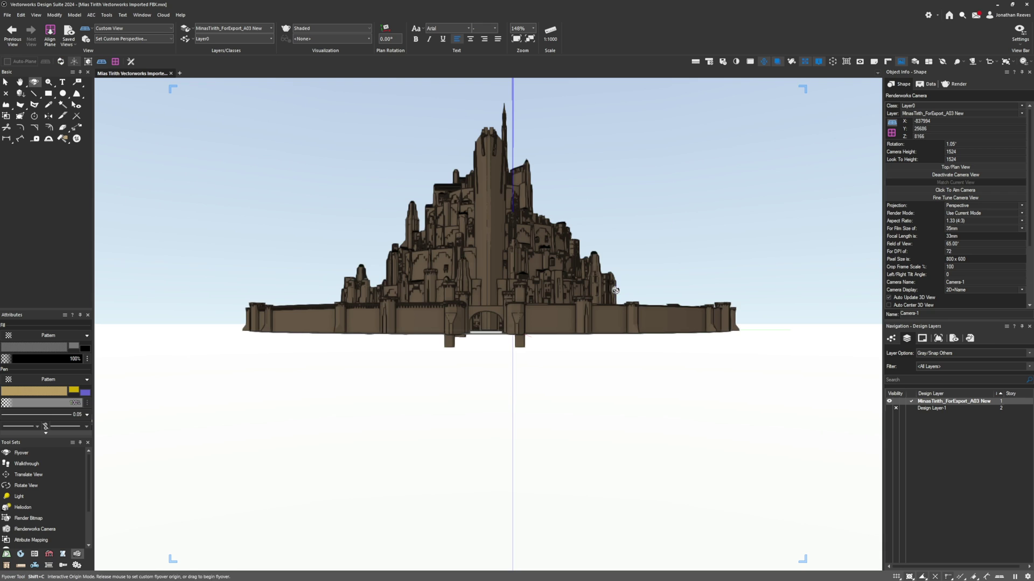
pyautogui.moveTo(687, 203); pyautogui.dragTo(543, 359)
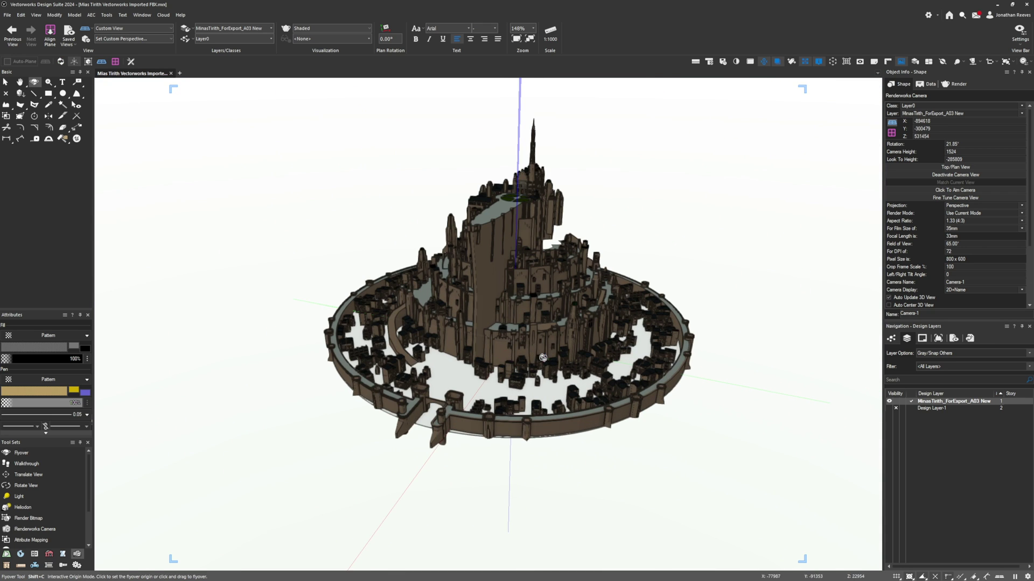
pyautogui.press('x')
pyautogui.press('F5')
pyautogui.press('6')
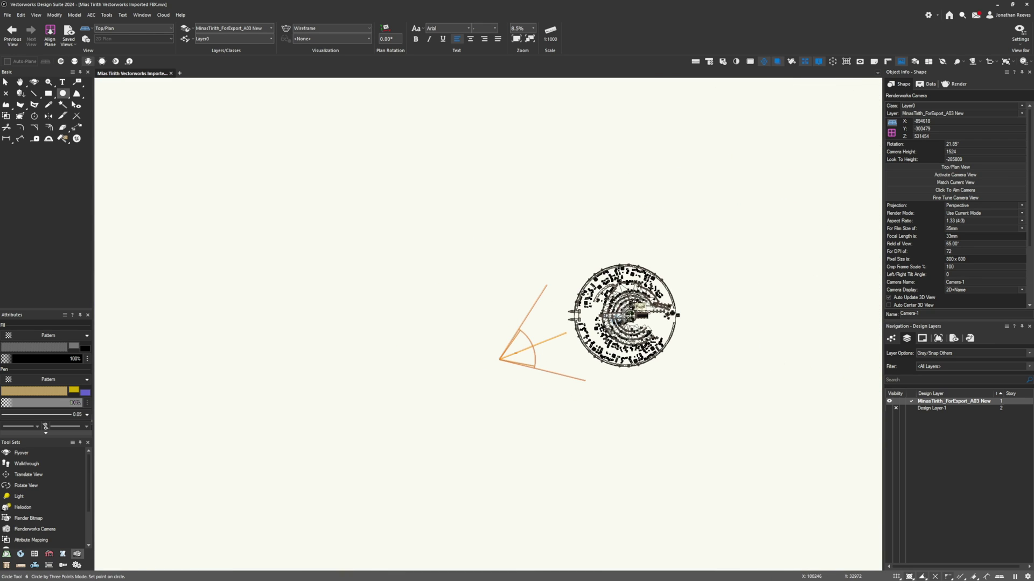
pyautogui.click(630, 315)
pyautogui.click(61, 61)
pyautogui.click(630, 315)
pyautogui.click(491, 144)
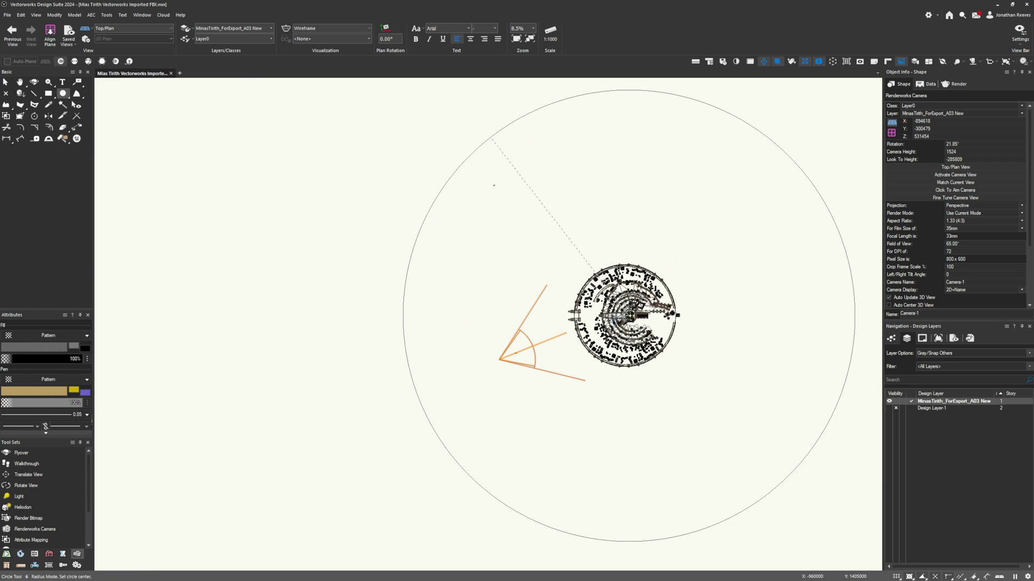
# - Extrude the circle -2000 into a ground slab
pyautogui.press('KP_1')
pyautogui.hotkey('ctrl', 'e')
pyautogui.write('-2')
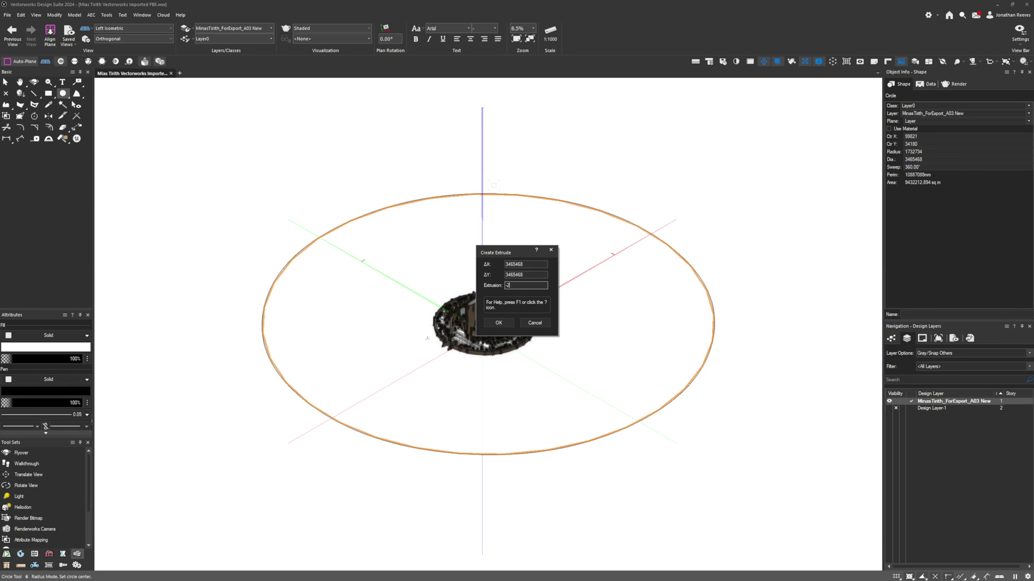
pyautogui.write('000')
pyautogui.press('Return')
# - Put the slab in a new 'Grass' class textured with Grass Sports Lawn 02
pyautogui.click(922, 105)
pyautogui.click(922, 121)
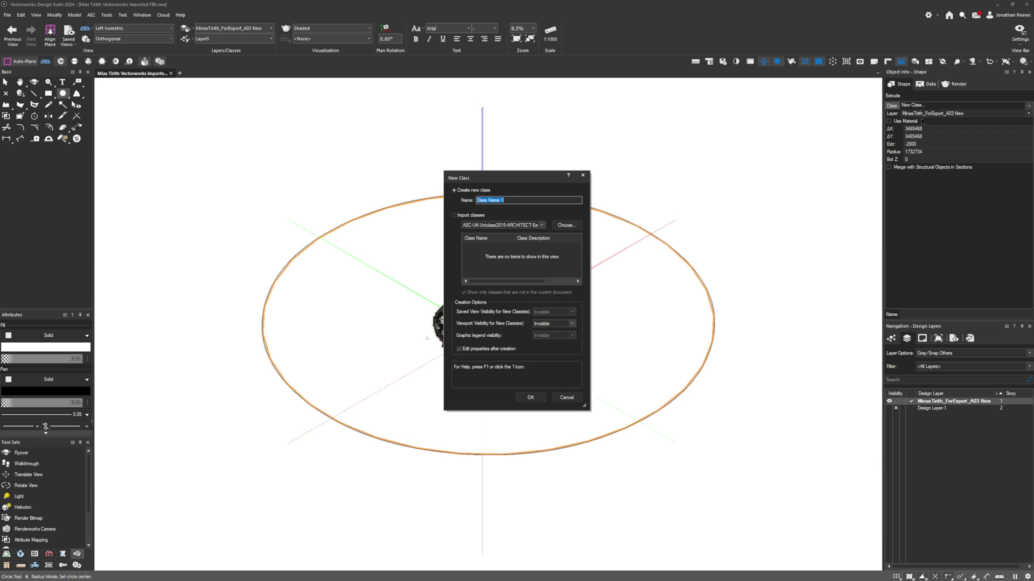
pyautogui.write('Grass')
pyautogui.press('Return')
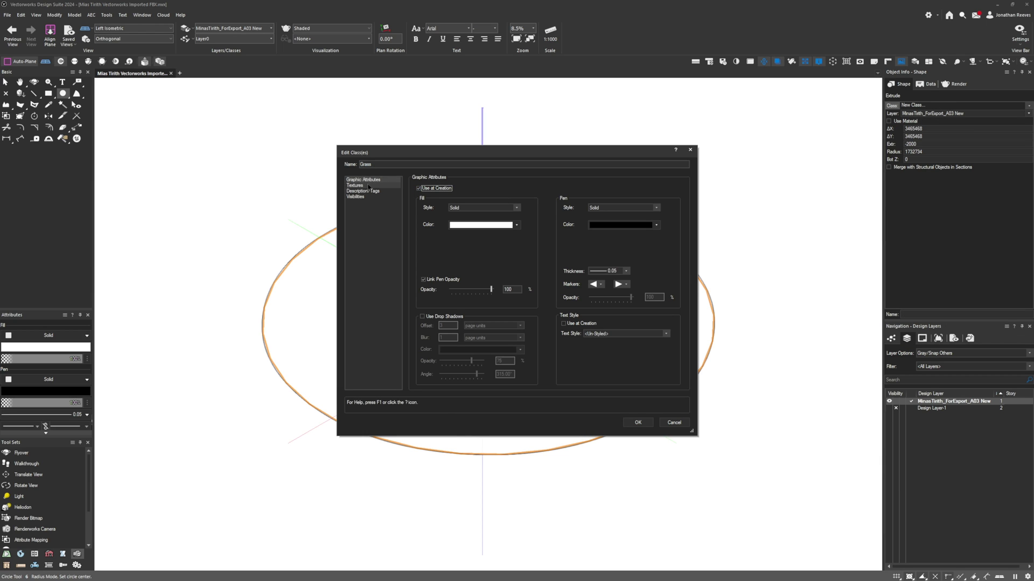
pyautogui.click(369, 186)
pyautogui.click(453, 234)
pyautogui.write('grass')
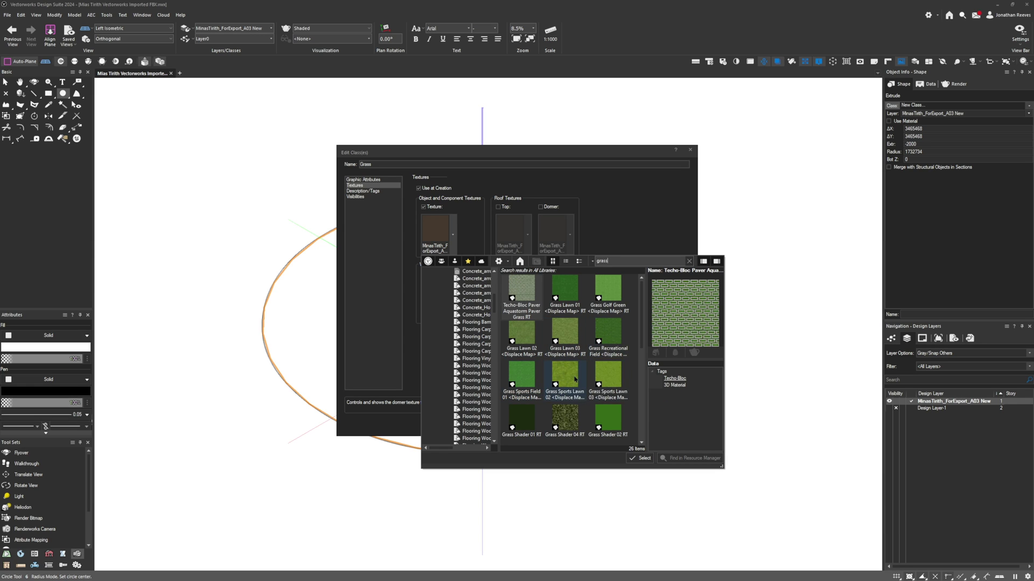
pyautogui.doubleClick(575, 379)
pyautogui.click(639, 421)
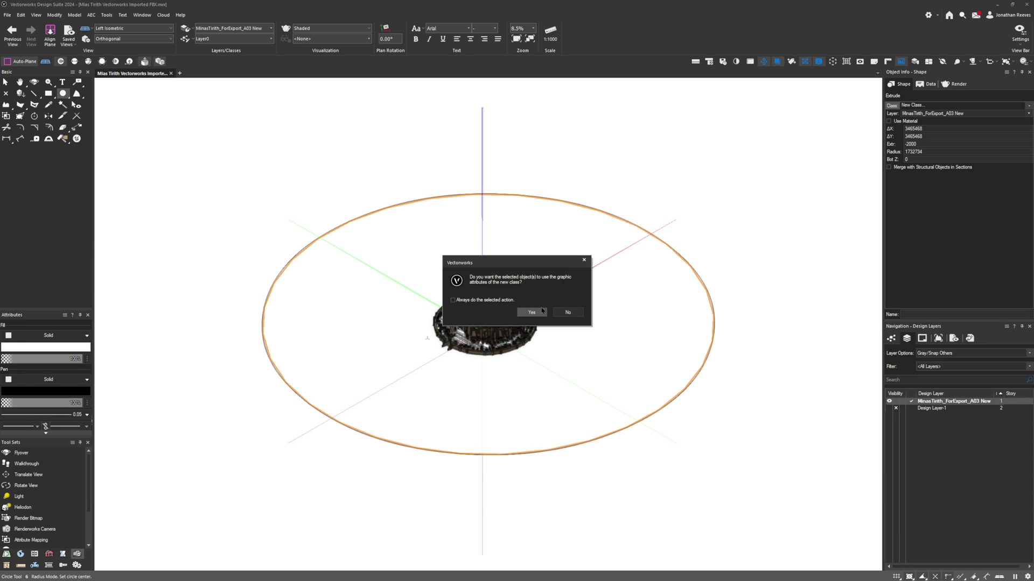
pyautogui.click(531, 312)
# - Set the grass slab's bottom elevation to -1000
pyautogui.press('x')
pyautogui.press('x')
pyautogui.scroll(5, 508, 333)
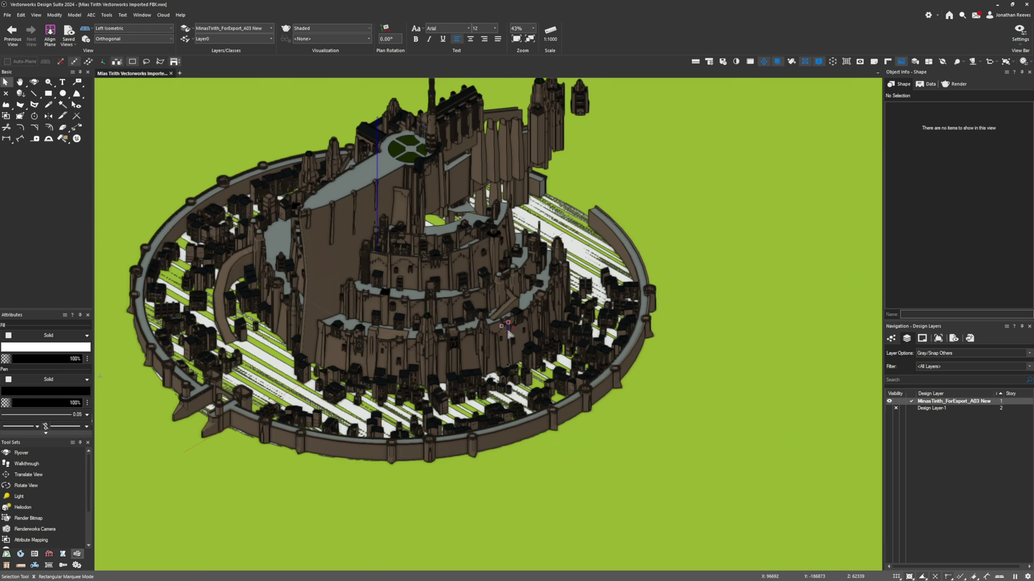
pyautogui.click(715, 262)
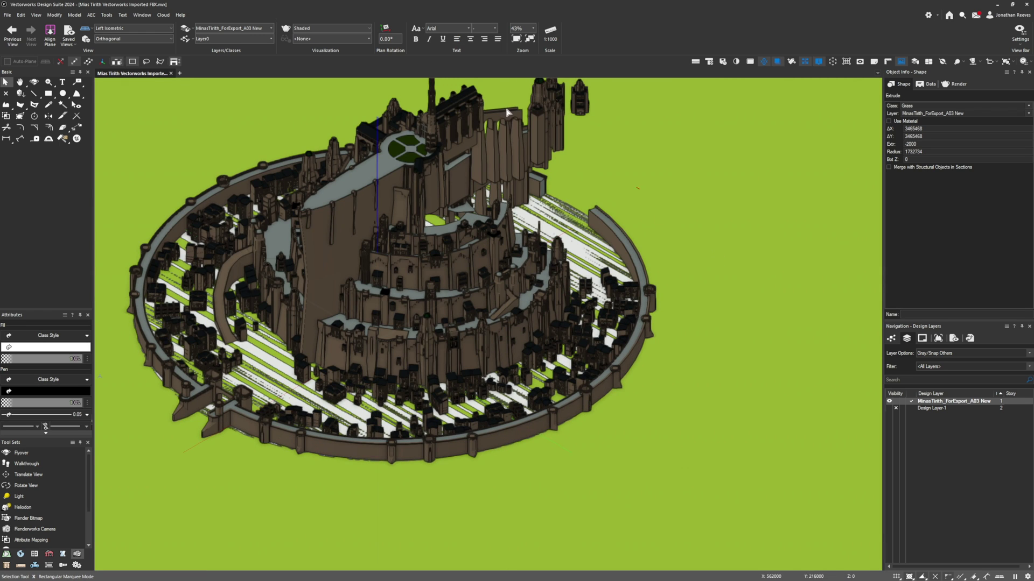
pyautogui.click(905, 160)
pyautogui.write('-1')
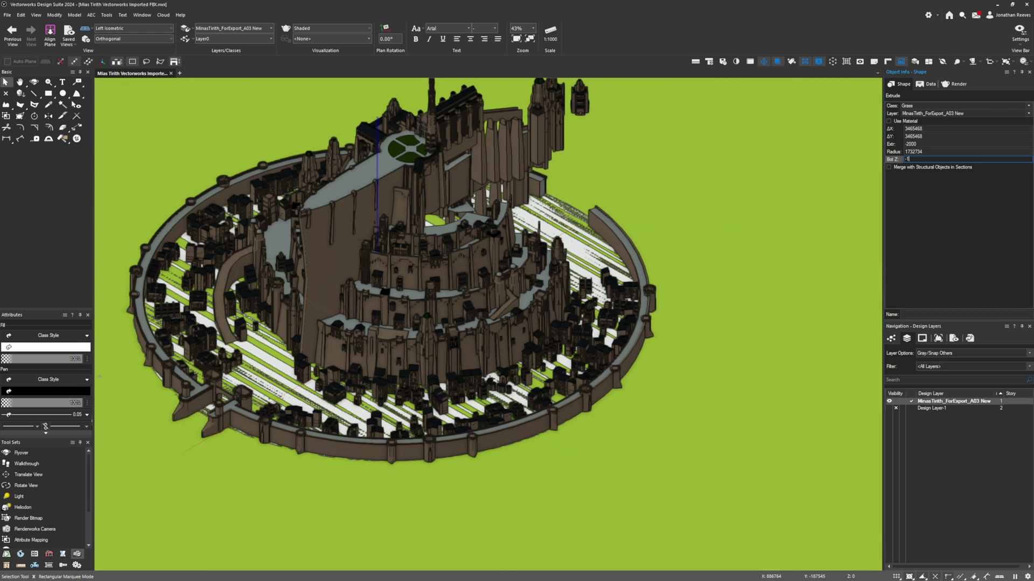
pyautogui.write('000')
pyautogui.press('Return')
# - Switch to normal perspective and fly the view down toward ground level
pyautogui.hotkey('shift', 'c')
pyautogui.moveTo(542, 336); pyautogui.dragTo(479, 317)
pyautogui.click(135, 39)
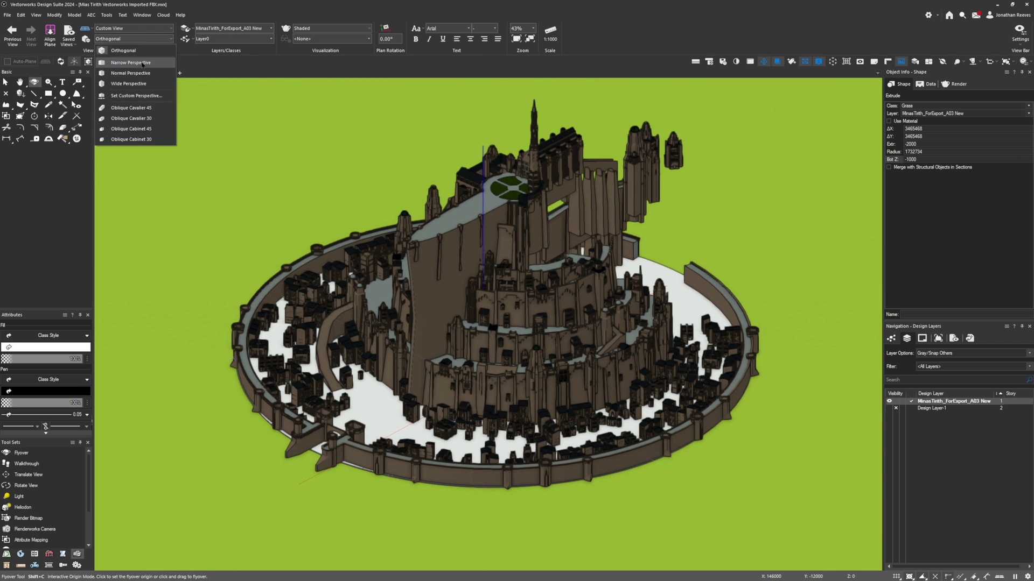
pyautogui.click(301, 157)
pyautogui.moveTo(482, 358); pyautogui.dragTo(356, 189)
# - Set the Renderworks background to HDRI Sky Day Overcast and frame the city
pyautogui.click(36, 14)
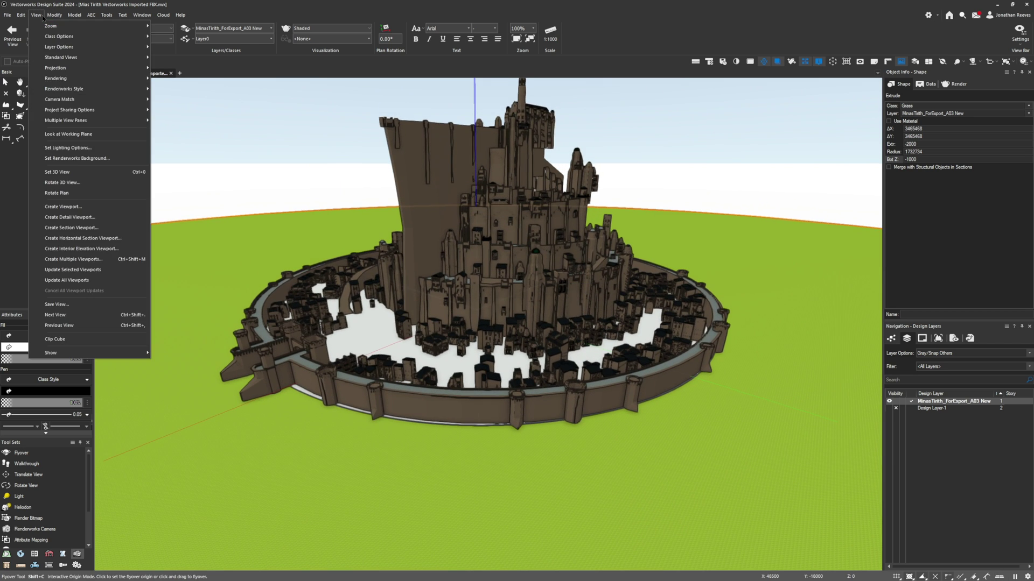
pyautogui.click(70, 158)
pyautogui.click(540, 274)
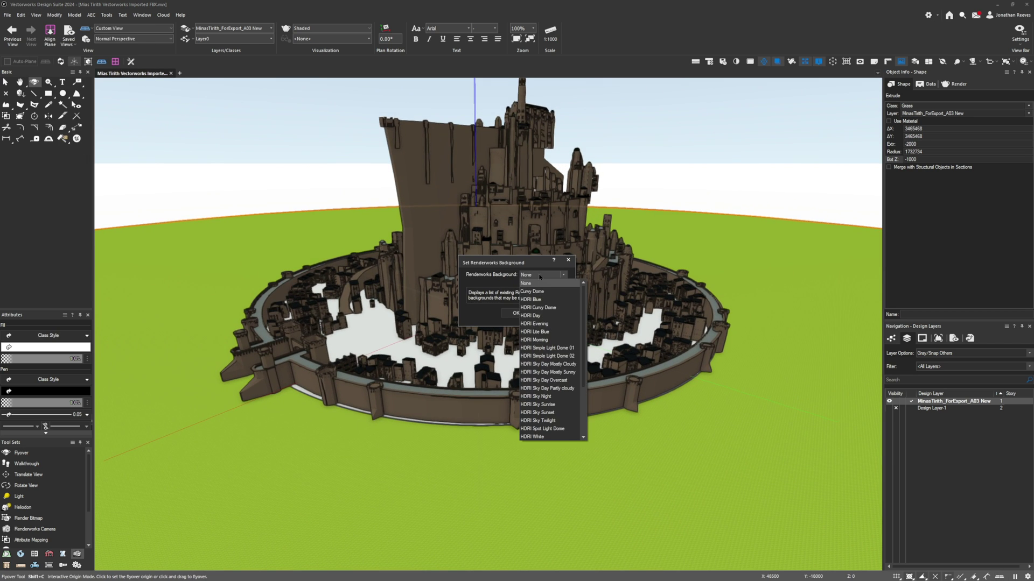
pyautogui.click(565, 380)
pyautogui.click(516, 312)
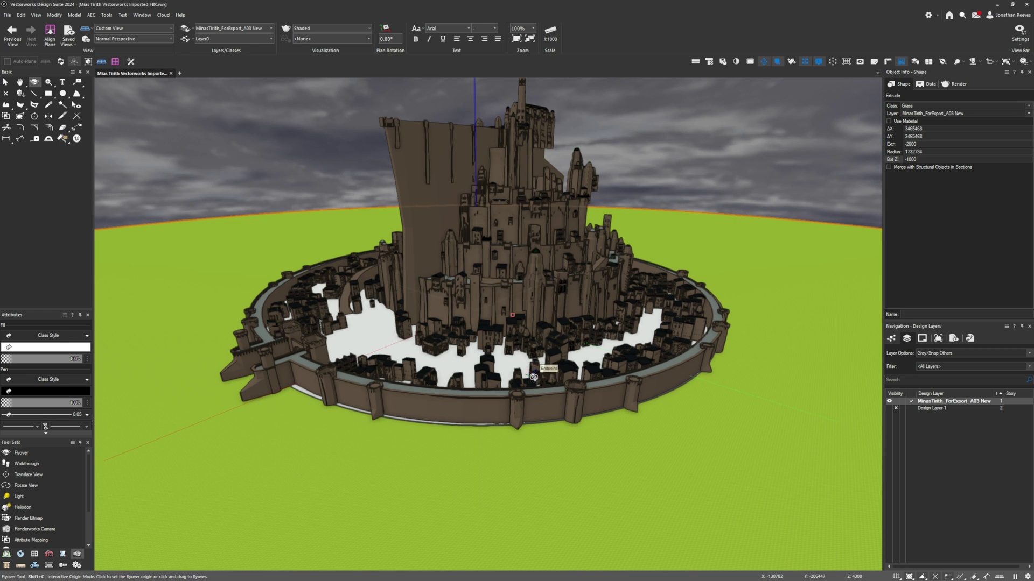
pyautogui.moveTo(665, 215); pyautogui.dragTo(669, 230)
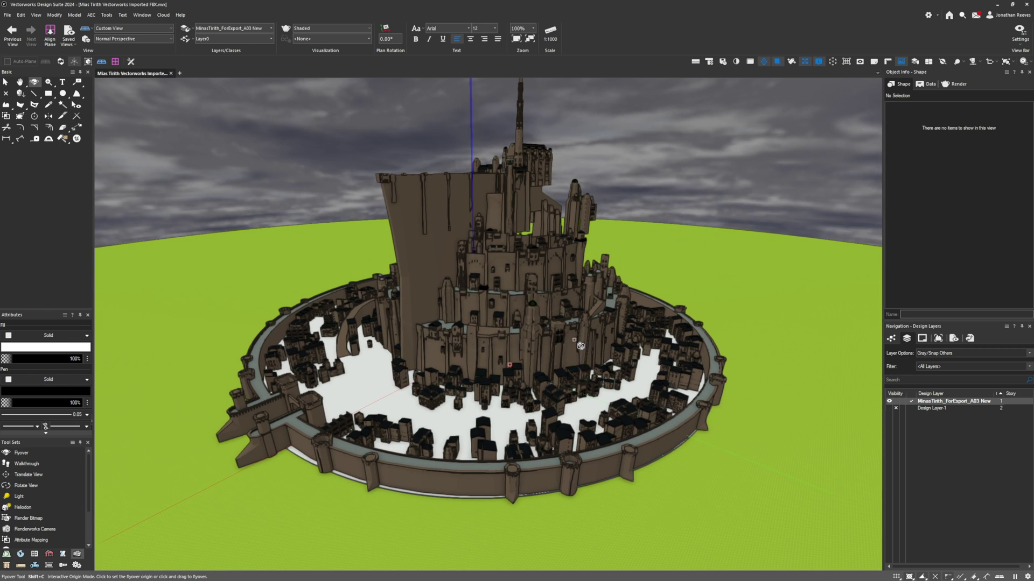
pyautogui.scroll(-3, 581, 345)
pyautogui.press('x')
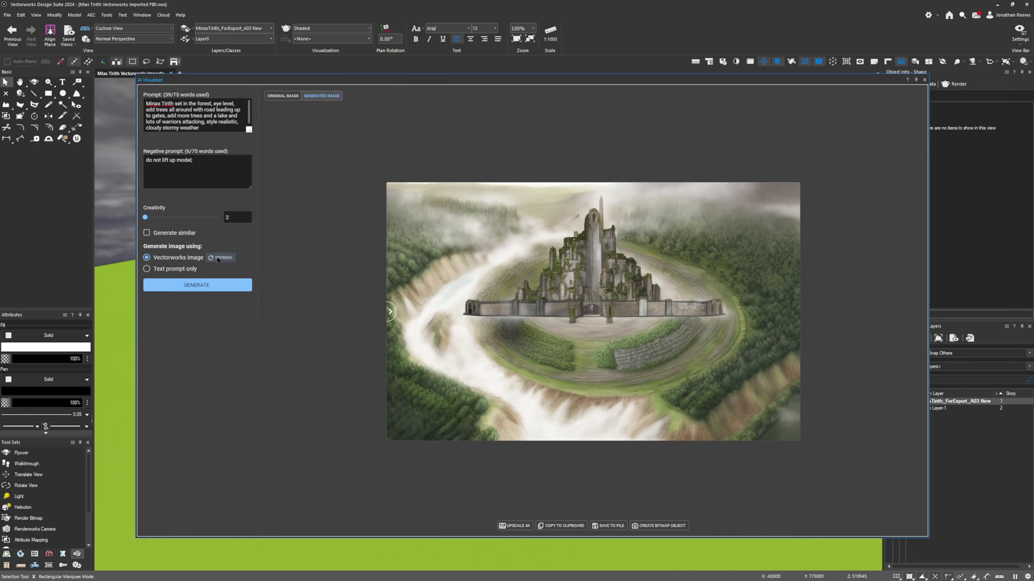
# - Refresh the source from the grass-and-sky view, generate, and save the result as image 9
pyautogui.click(219, 258)
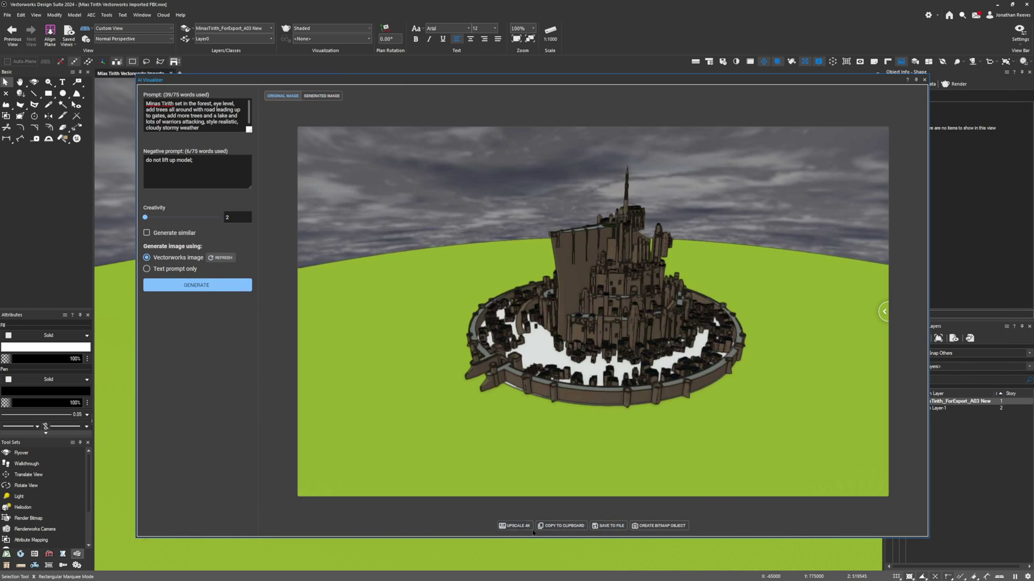
pyautogui.click(223, 286)
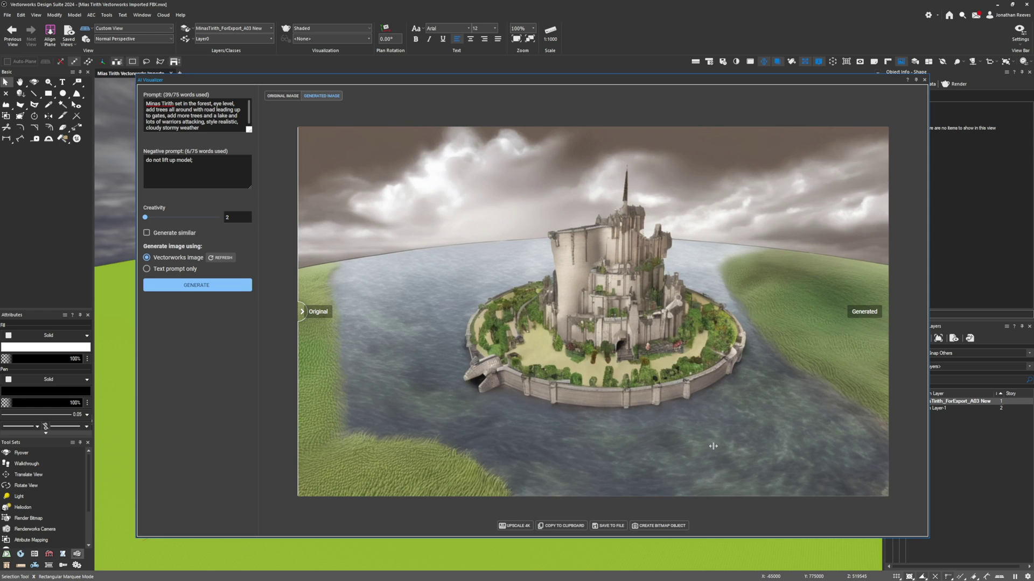
pyautogui.click(603, 529)
pyautogui.click(371, 481)
pyautogui.write('9')
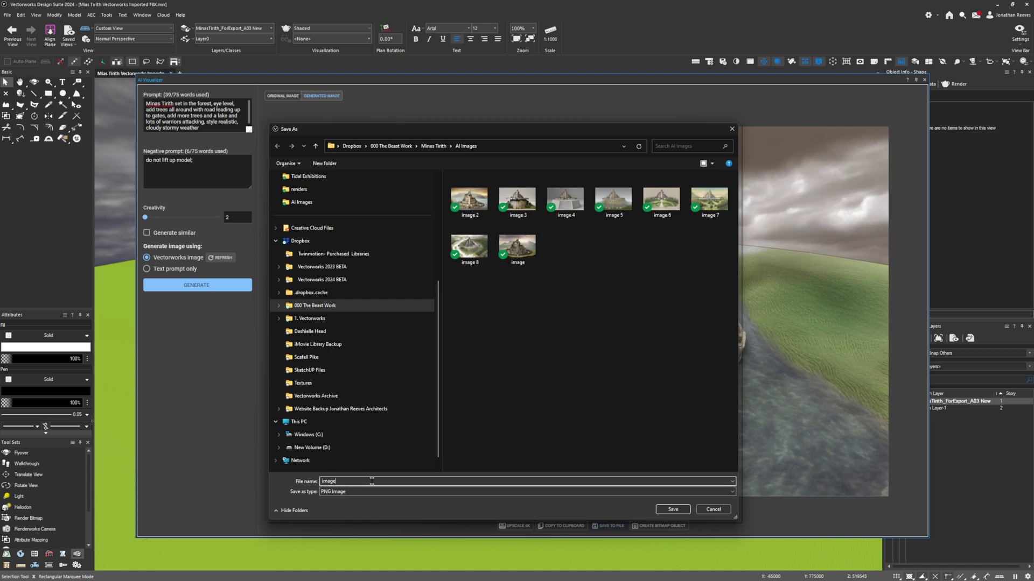
pyautogui.press('Return')
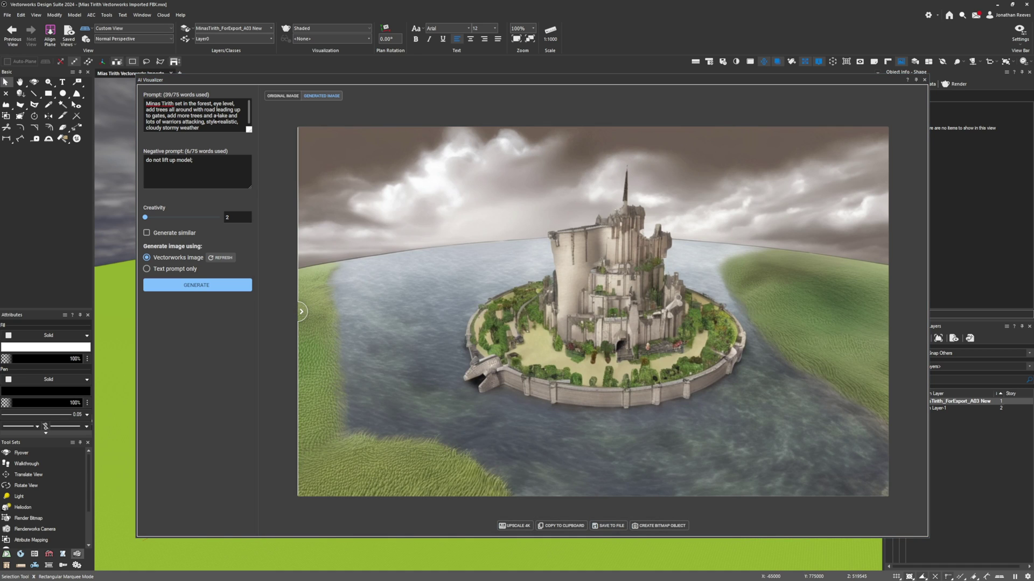
pyautogui.click(201, 111)
# - Drop the lake, put trees 'outside of the castle', generate, and upscale to 4K
pyautogui.press('BackSpace')
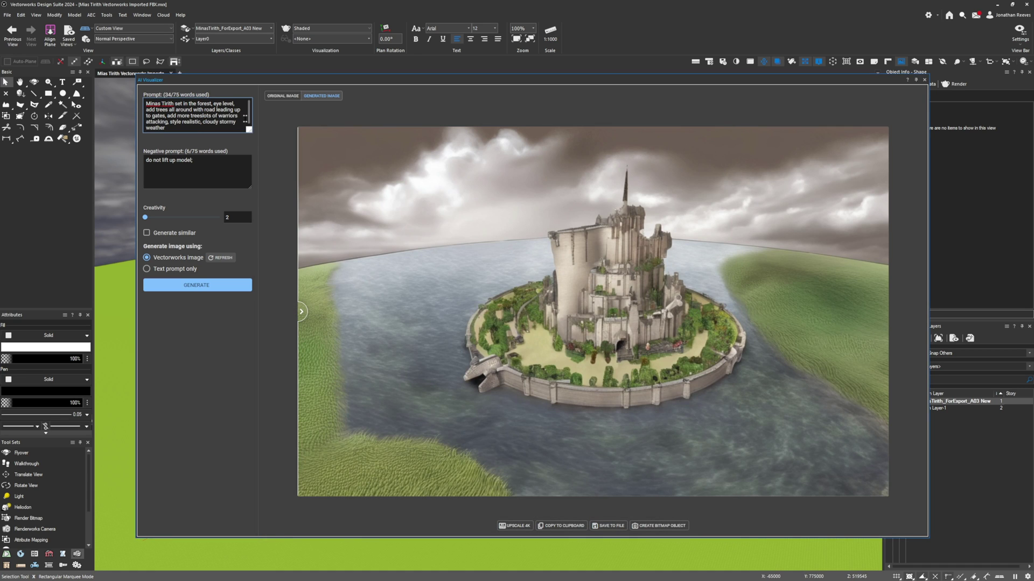
pyautogui.click(208, 160)
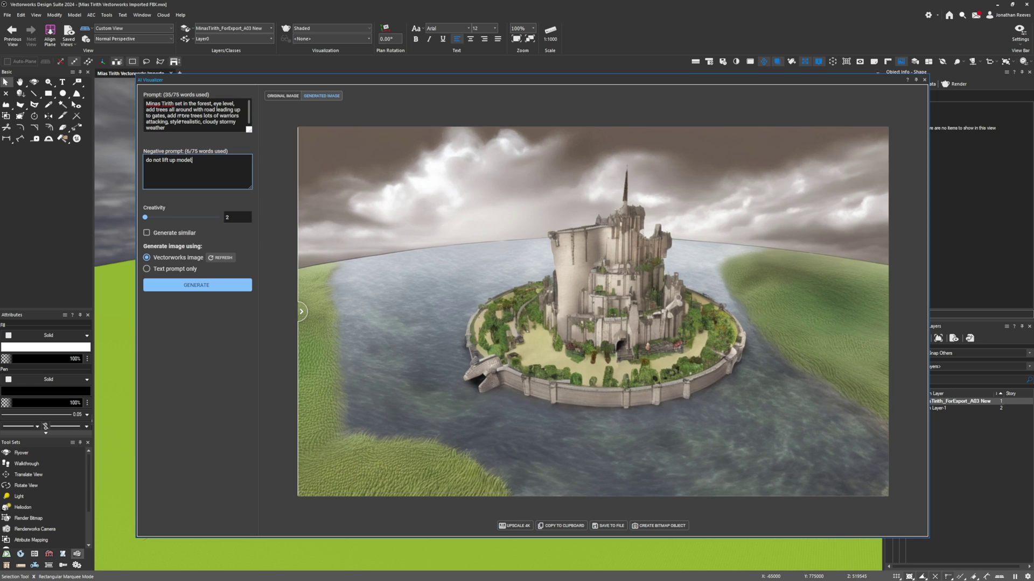
pyautogui.moveTo(192, 110); pyautogui.dragTo(176, 109)
pyautogui.write('o')
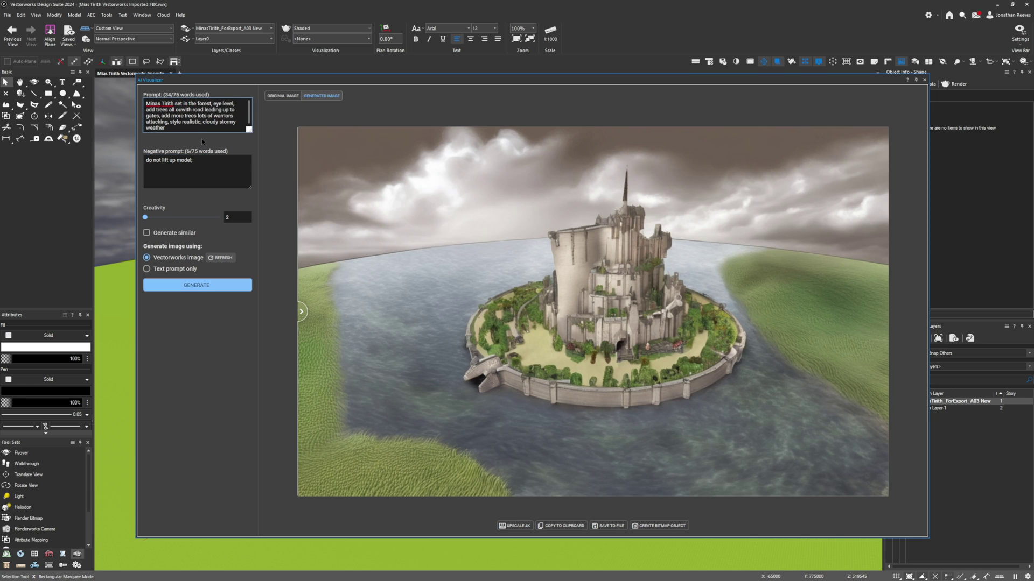
pyautogui.write('utside of the castle')
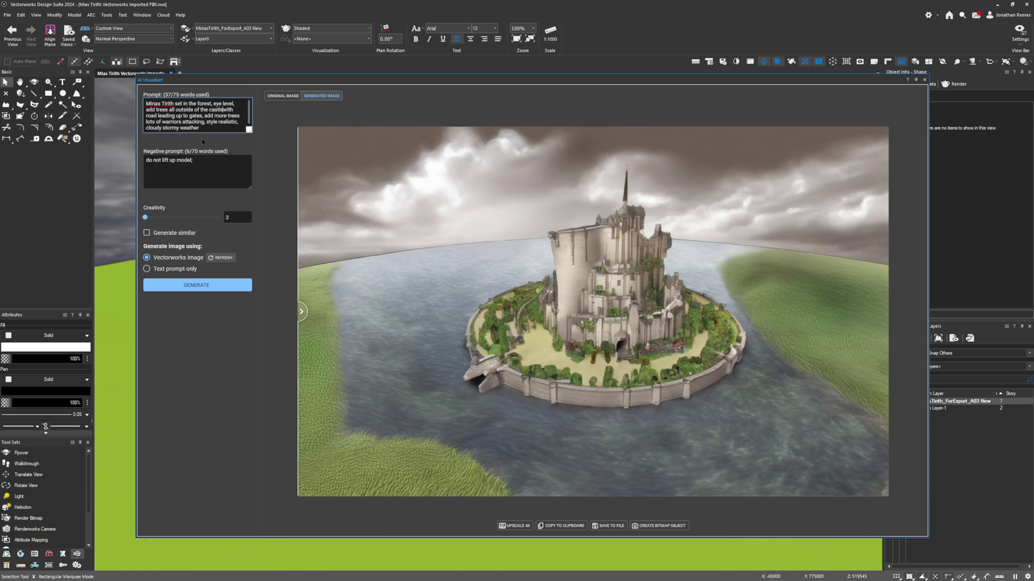
pyautogui.click(202, 285)
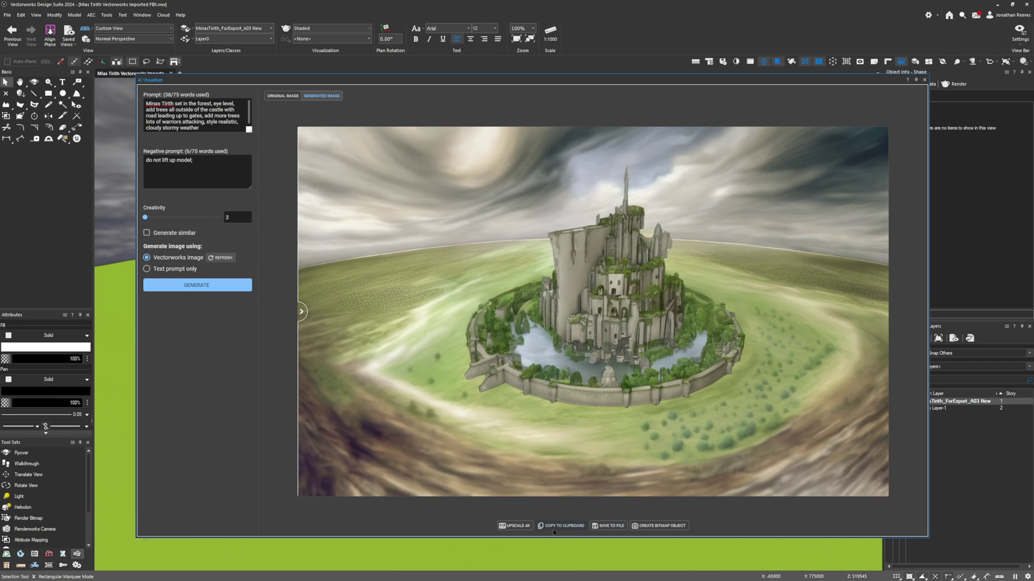
pyautogui.click(525, 526)
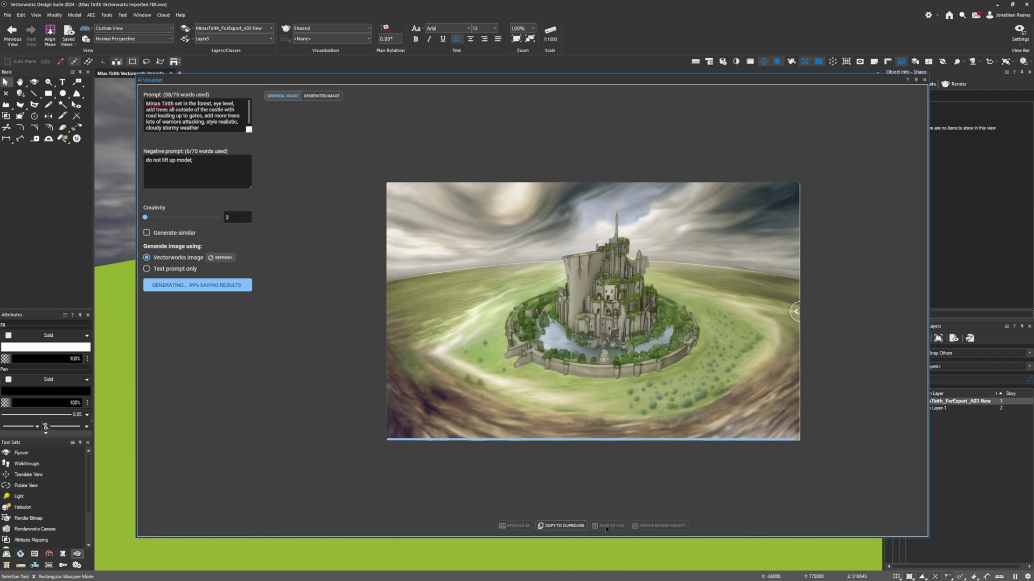
# - Save the upscaled concept image to a file named 'image 10'
pyautogui.moveTo(526, 80); pyautogui.dragTo(479, 92)
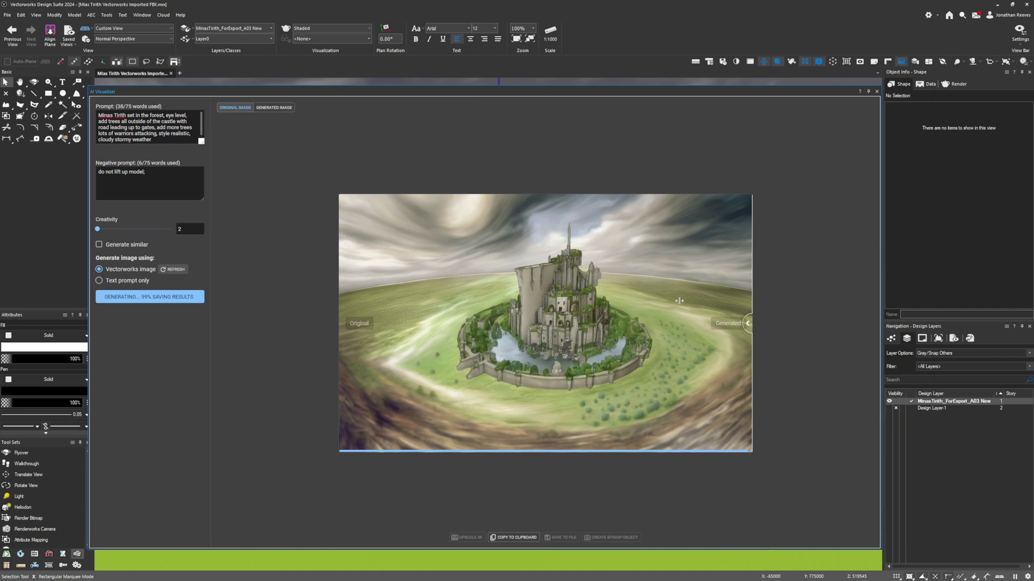
pyautogui.click(560, 536)
pyautogui.click(379, 481)
pyautogui.write('10')
pyautogui.press('Return')
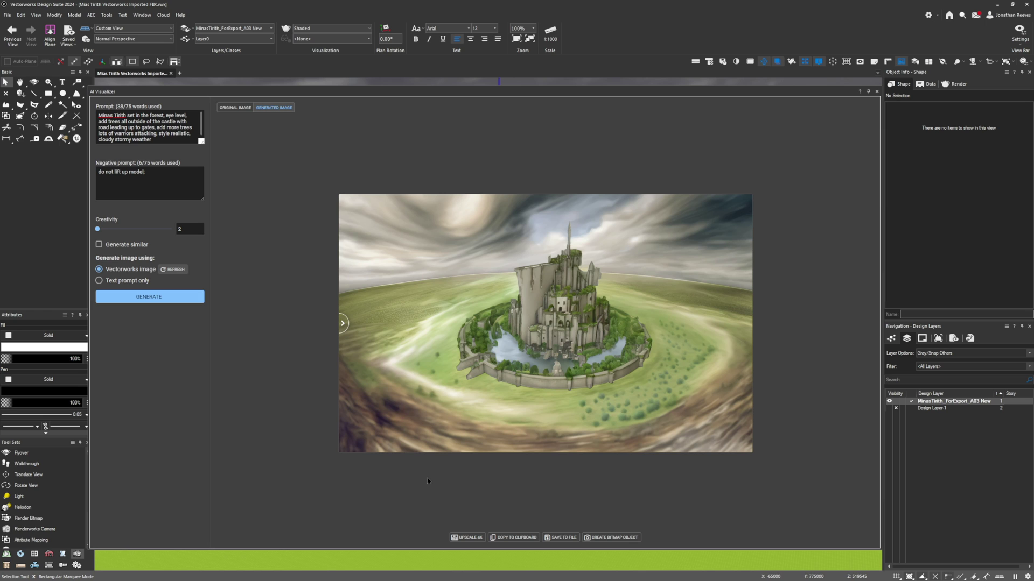
# - Refresh the source view and generate another Minas Tirith image at creativity 22
pyautogui.click(171, 270)
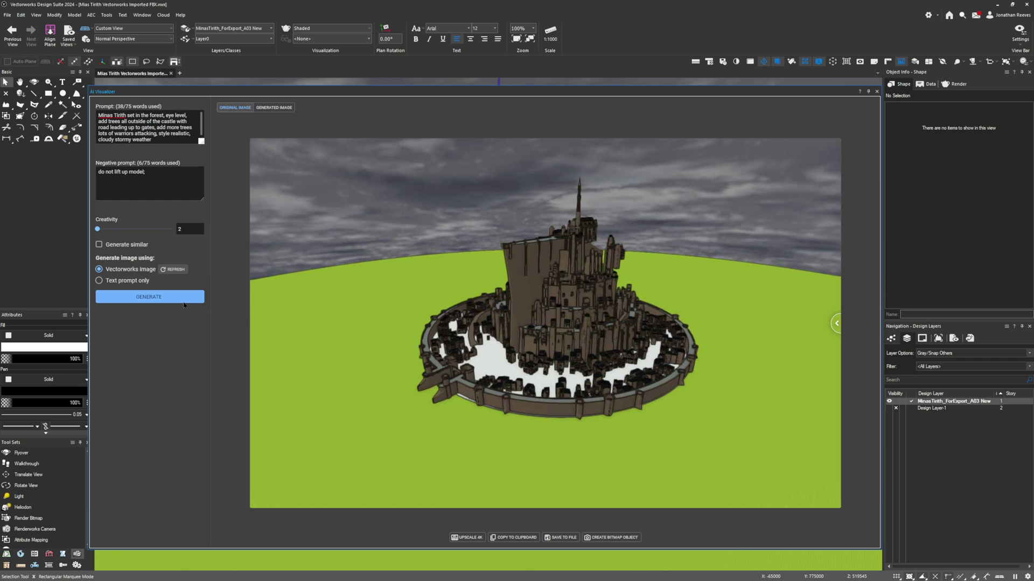
pyautogui.click(183, 301)
pyautogui.click(145, 299)
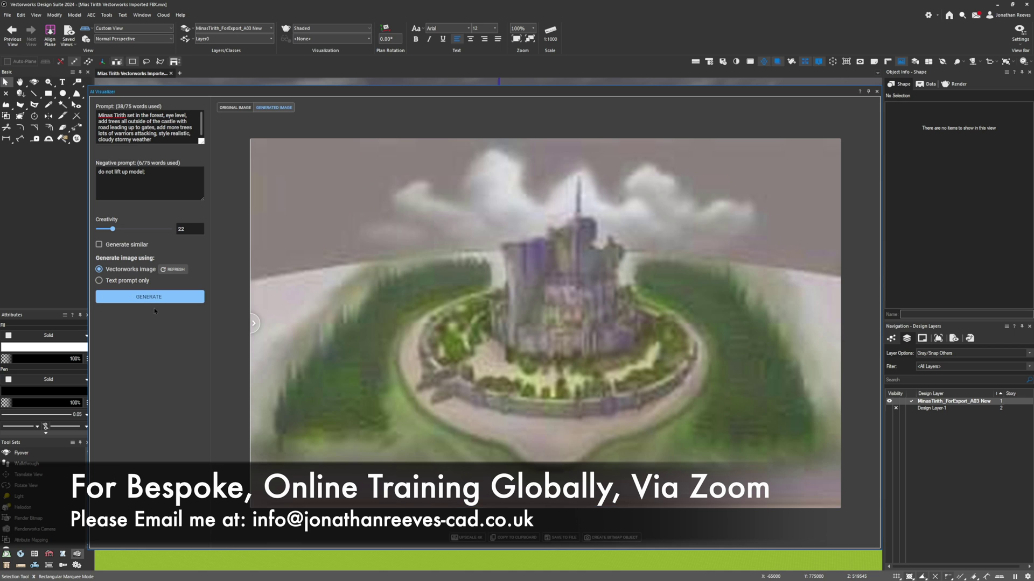
# - Save the pine-forest-ringed castle image as a file via the Save As dialog
pyautogui.click(560, 537)
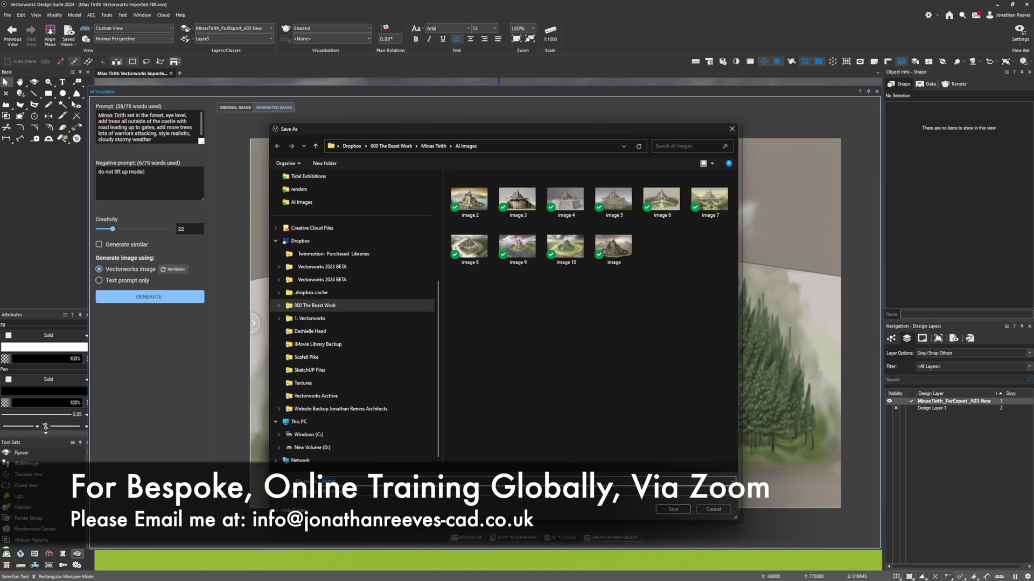
pyautogui.click(672, 509)
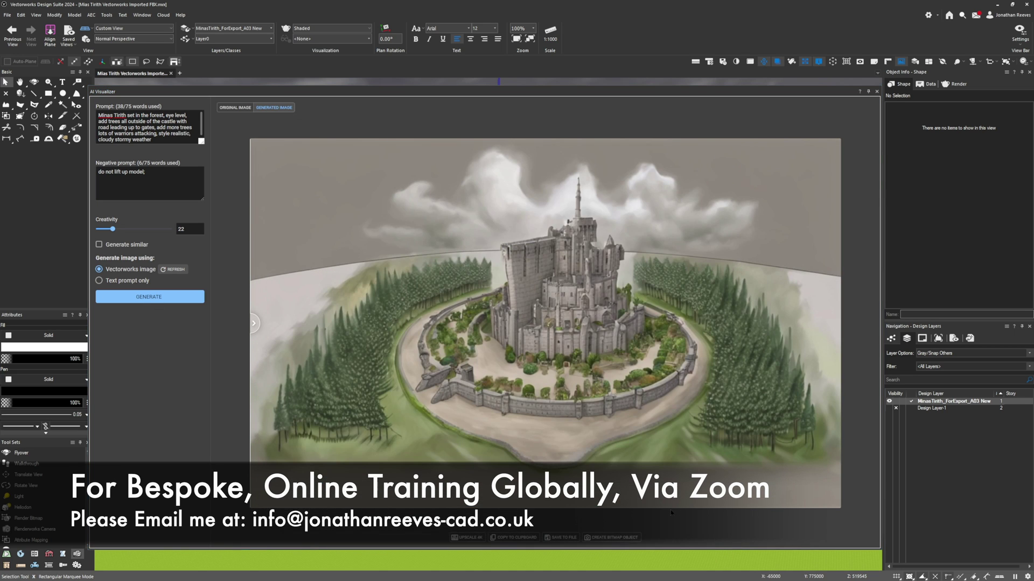